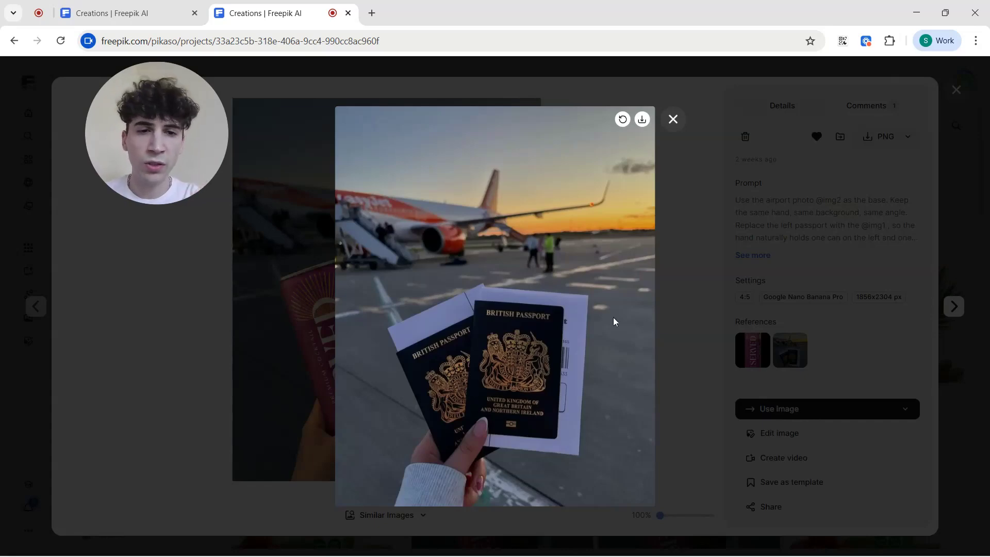
Step: View the SERVED can and airport passport reference images used for the finished composite
click(701, 299)
click(753, 350)
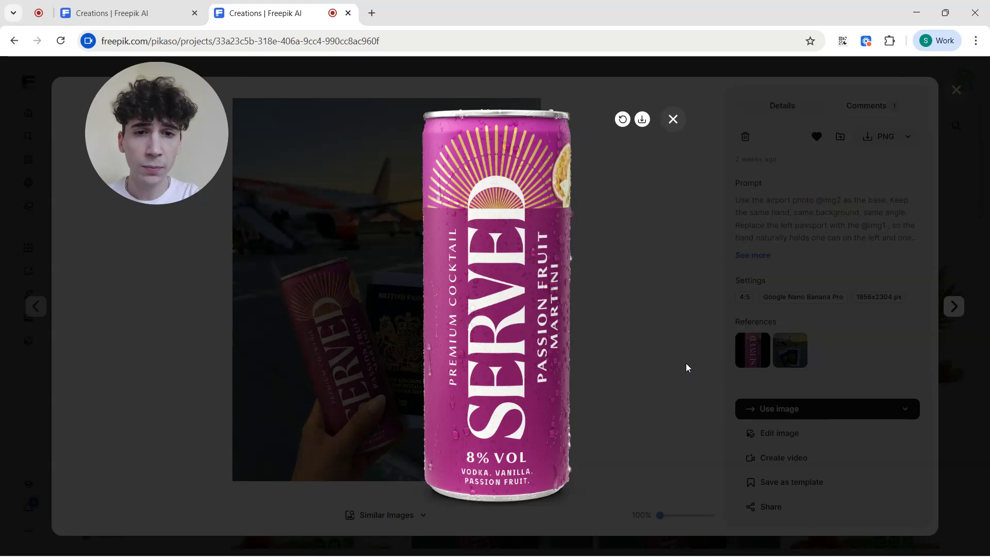
click(686, 363)
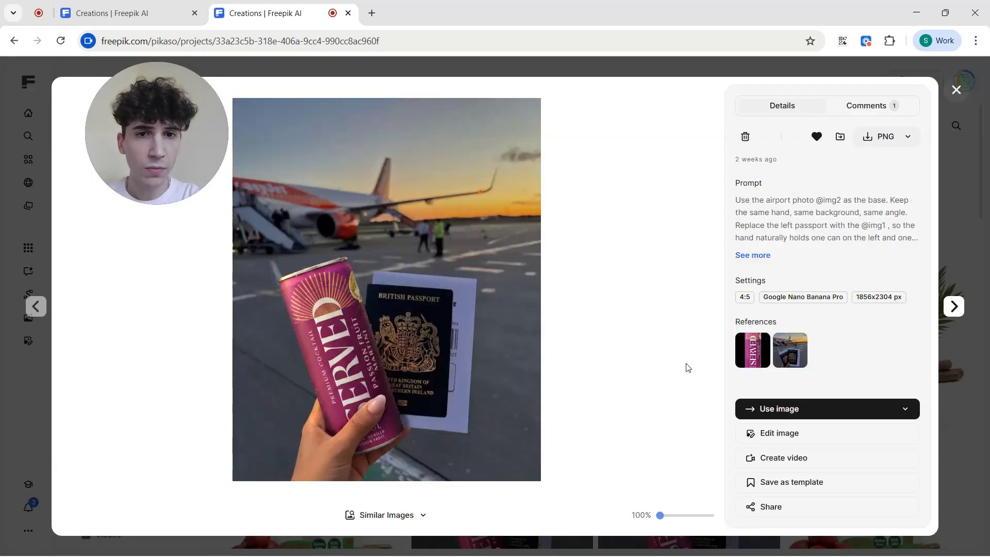
click(783, 353)
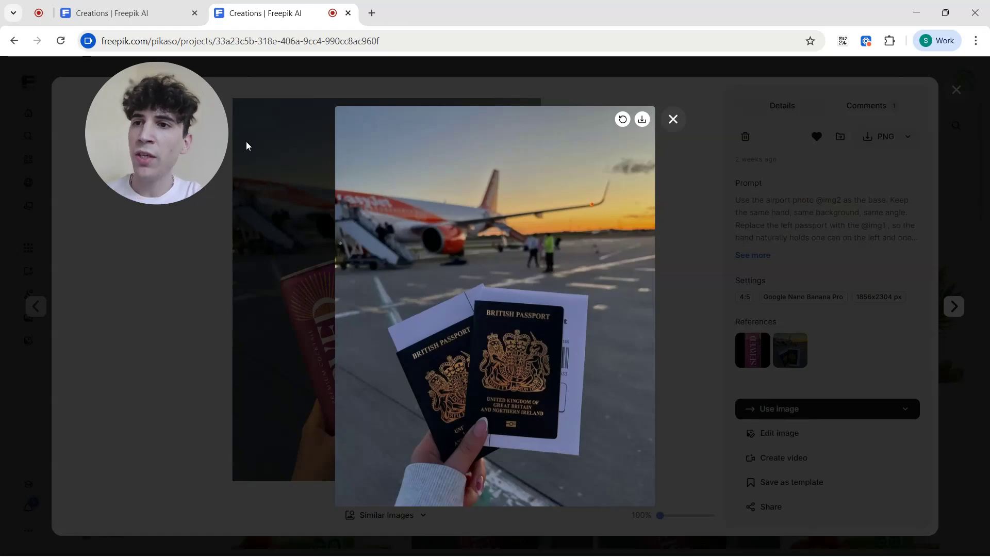
Step: Switch to the ecomDazzle project and look through the generated variations of the SERVED can held at the airport
click(87, 5)
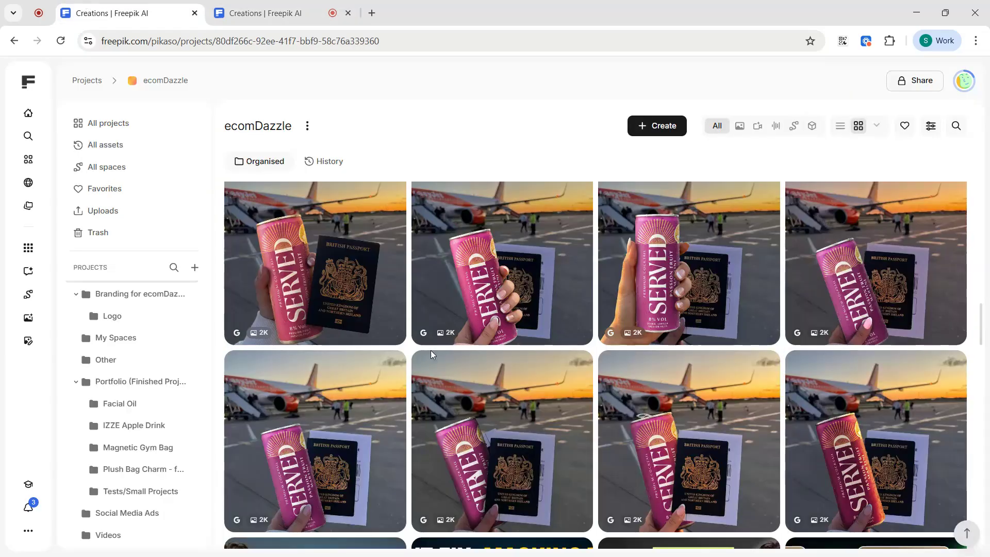
scroll(432, 355, up, 5)
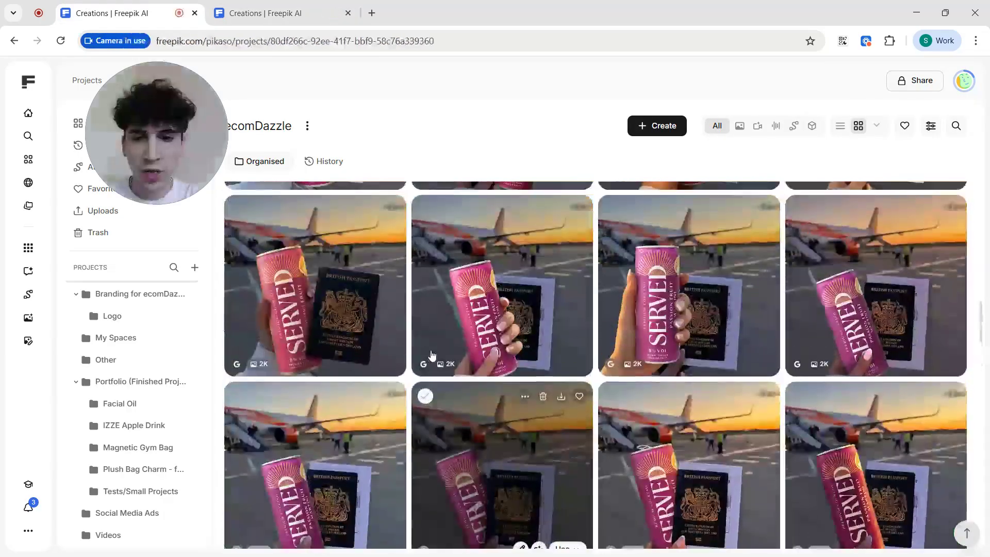
scroll(432, 355, up, 2)
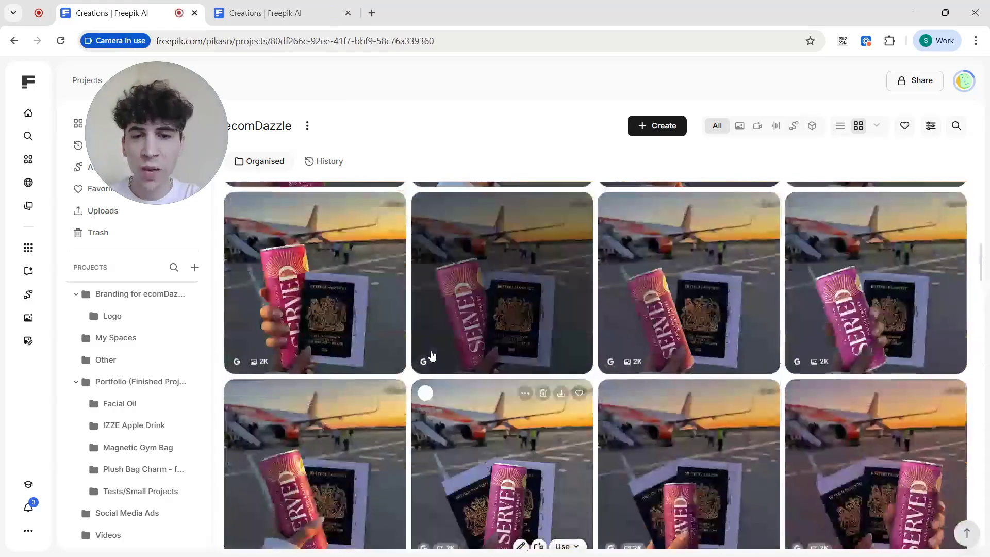
scroll(432, 355, up, 3)
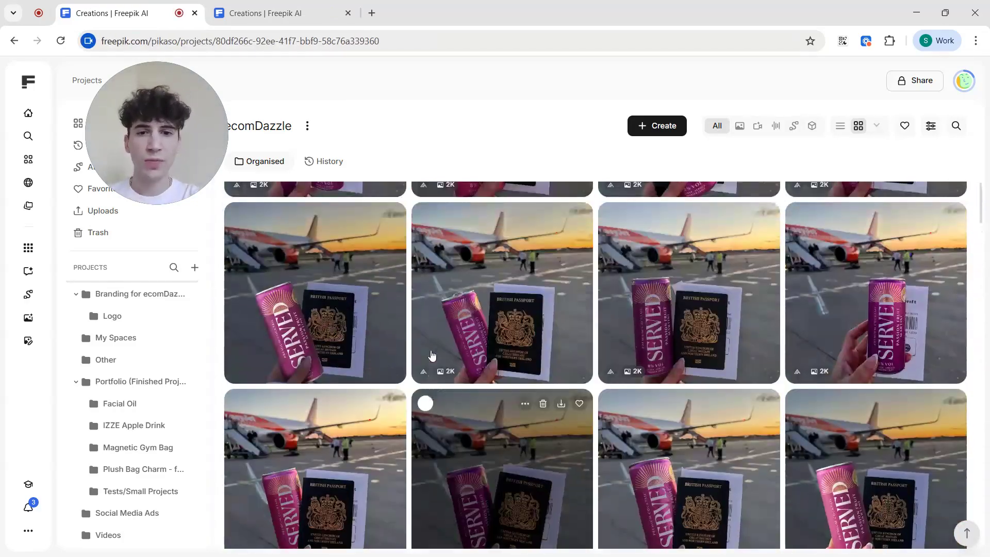
scroll(430, 351, up, 4)
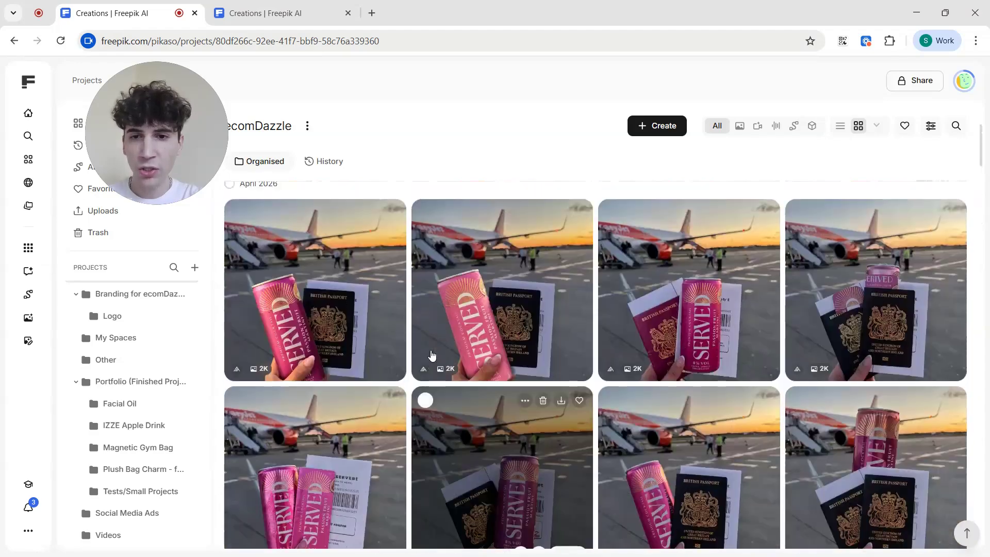
scroll(432, 354, down, 6)
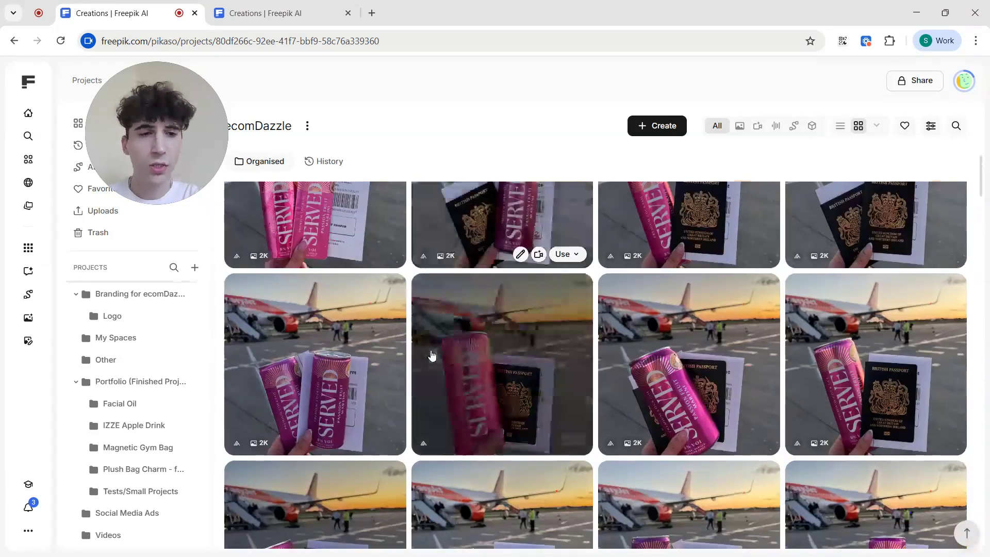
scroll(432, 354, down, 8)
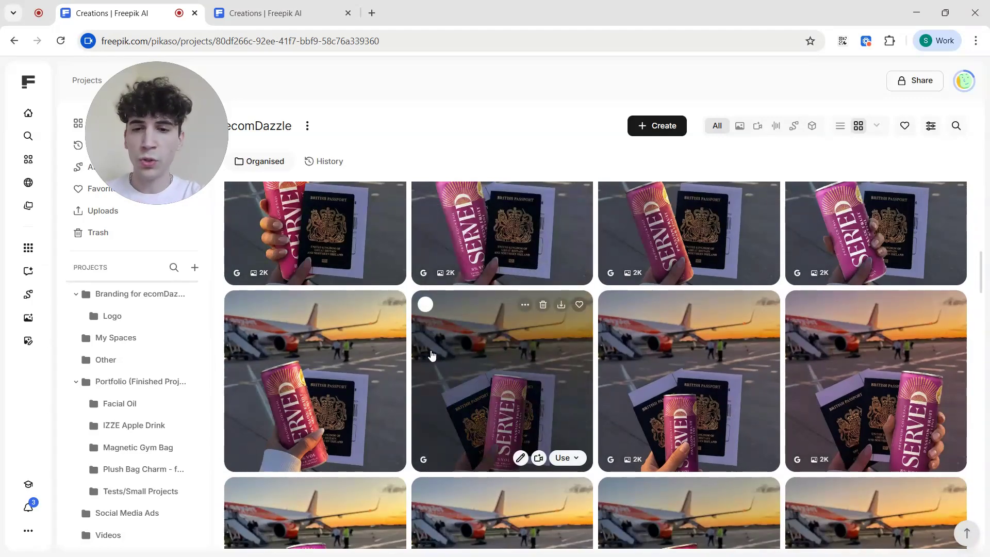
scroll(432, 355, down, 10)
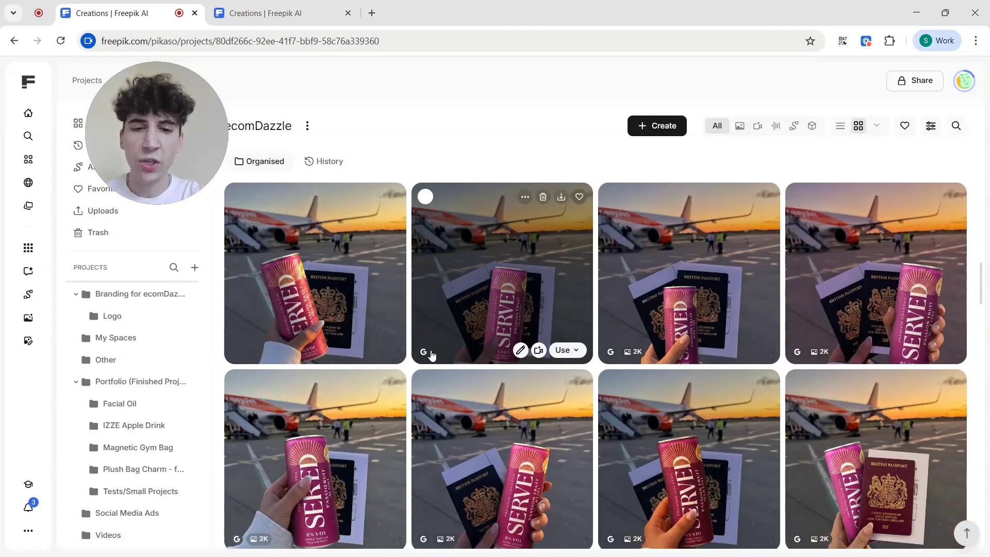
scroll(432, 355, down, 5)
scroll(432, 355, up, 6)
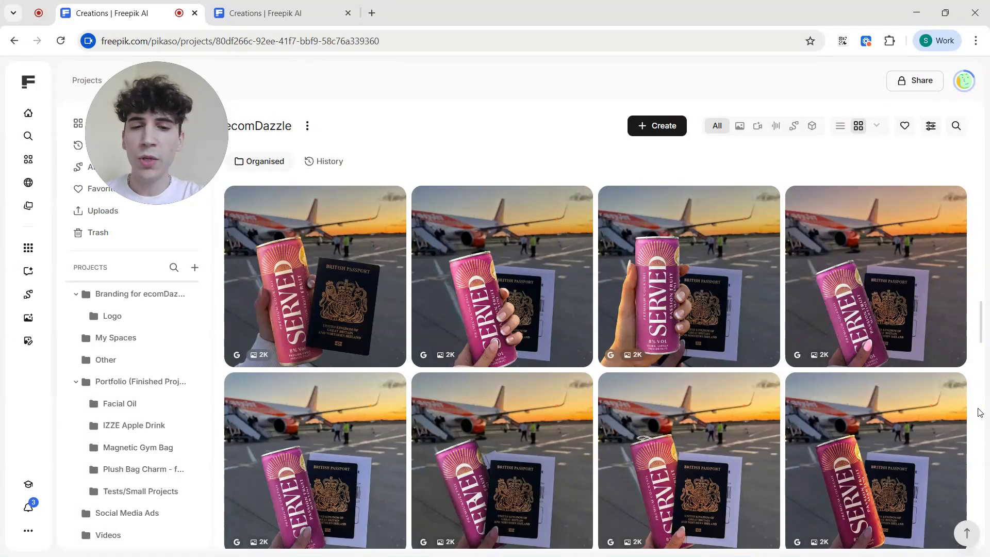
scroll(979, 412, down, 1)
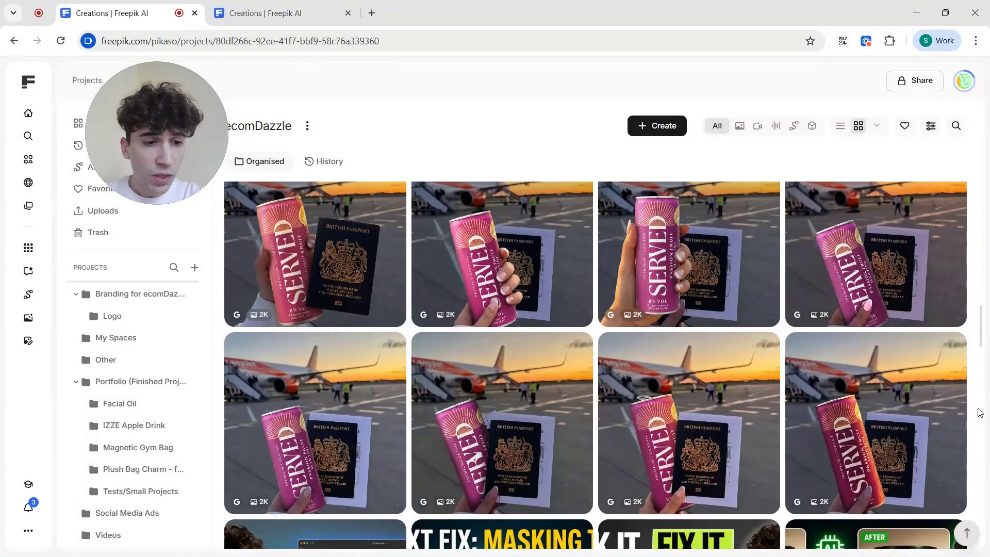
scroll(979, 413, up, 2)
scroll(980, 412, up, 5)
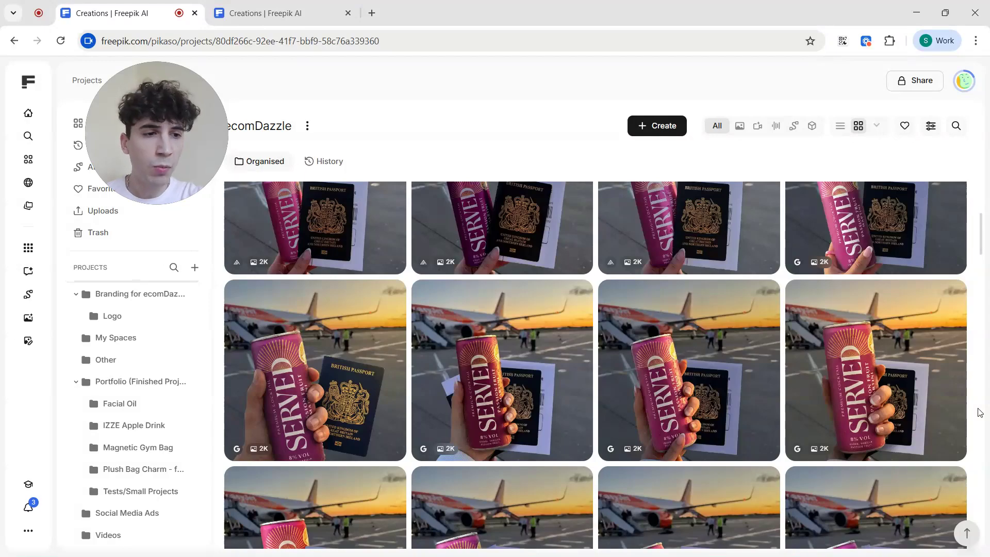
scroll(979, 412, up, 1)
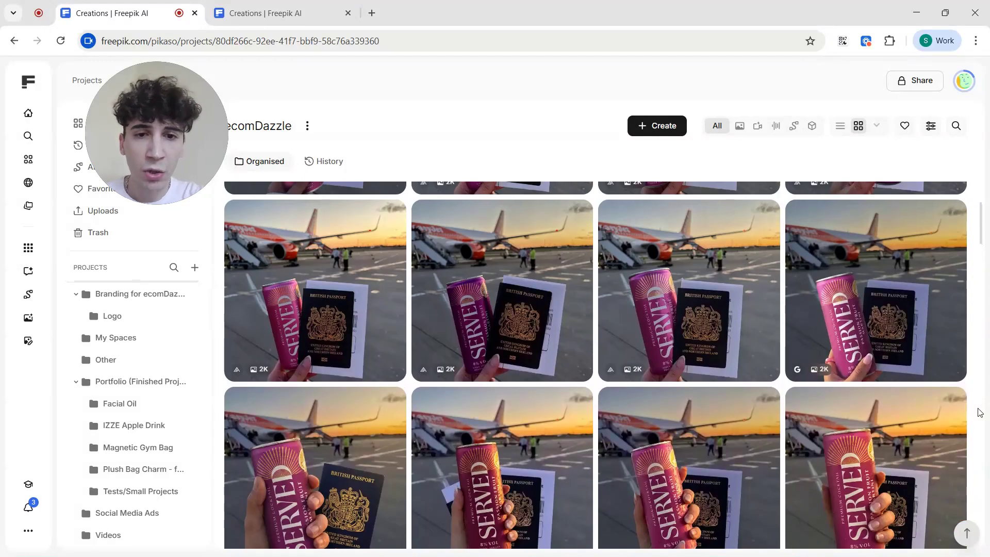
scroll(979, 413, up, 2)
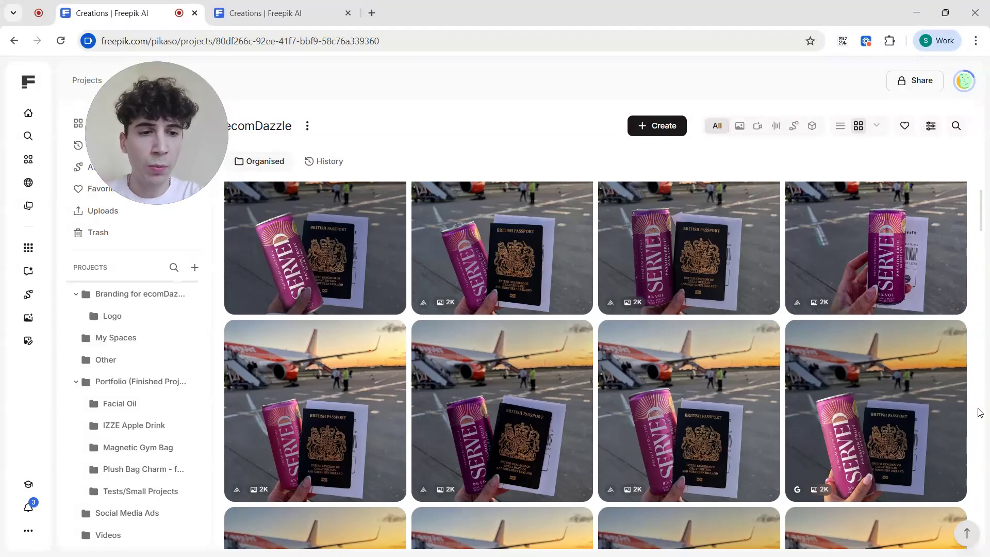
scroll(980, 412, down, 3)
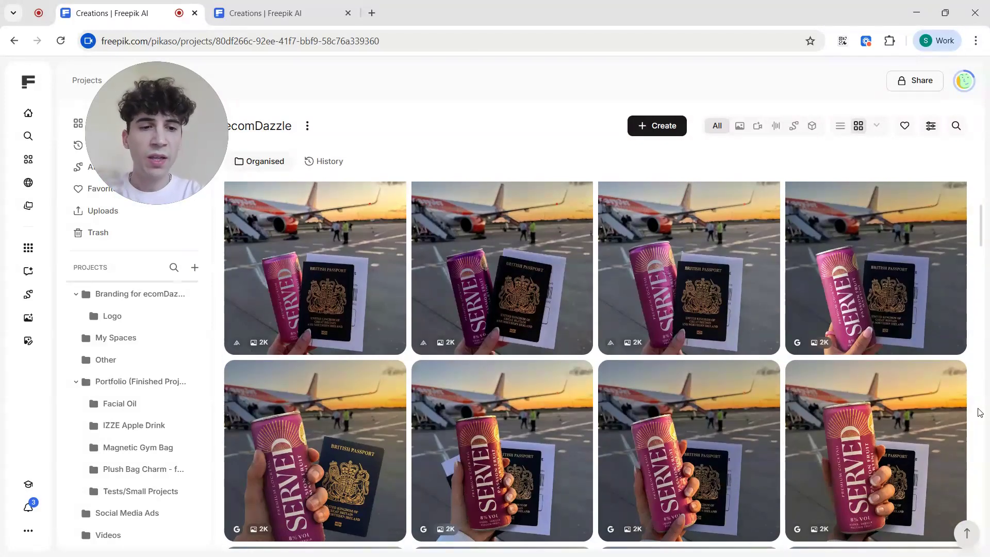
scroll(979, 413, down, 2)
scroll(979, 413, down, 3)
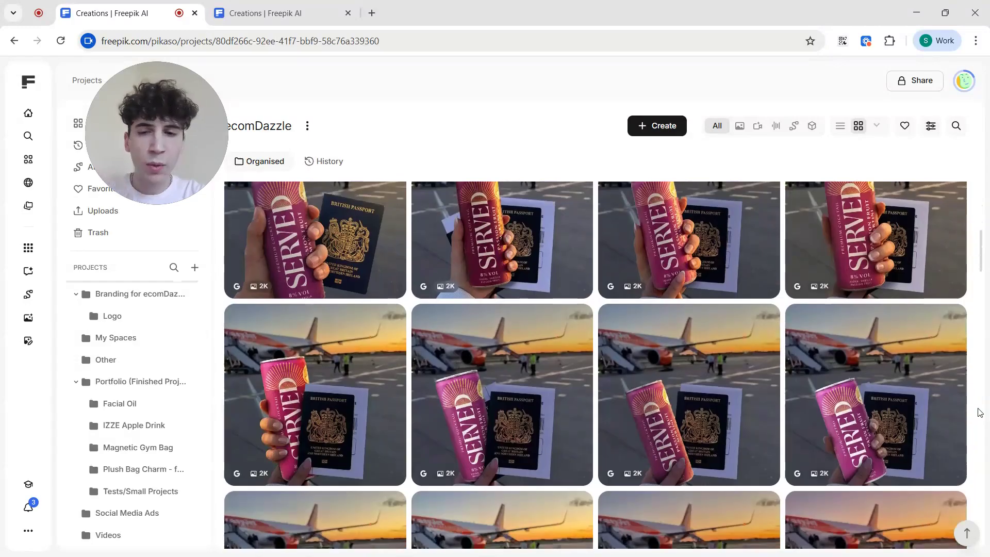
scroll(980, 412, down, 5)
scroll(980, 412, down, 4)
click(871, 360)
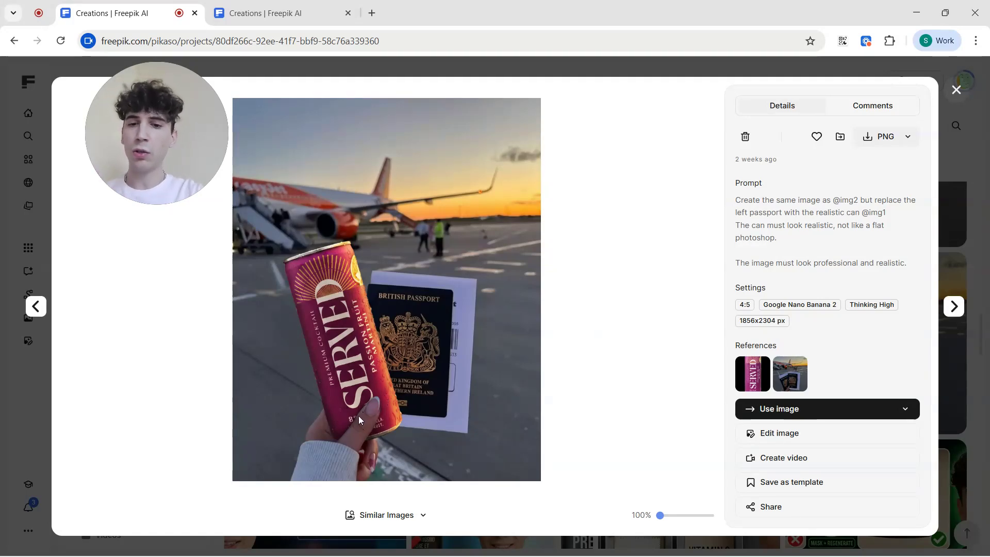
click(789, 374)
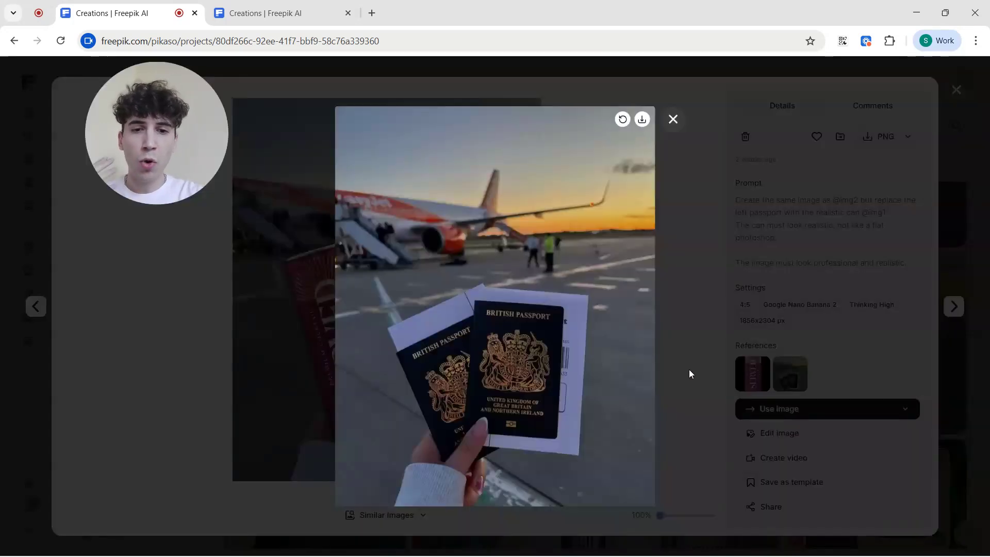
click(754, 302)
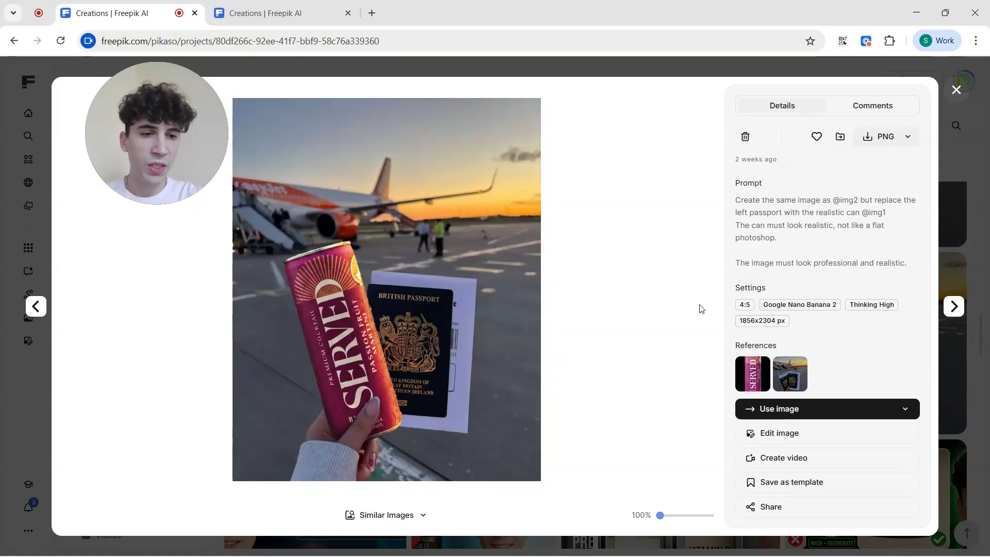
mouse_move(764, 389)
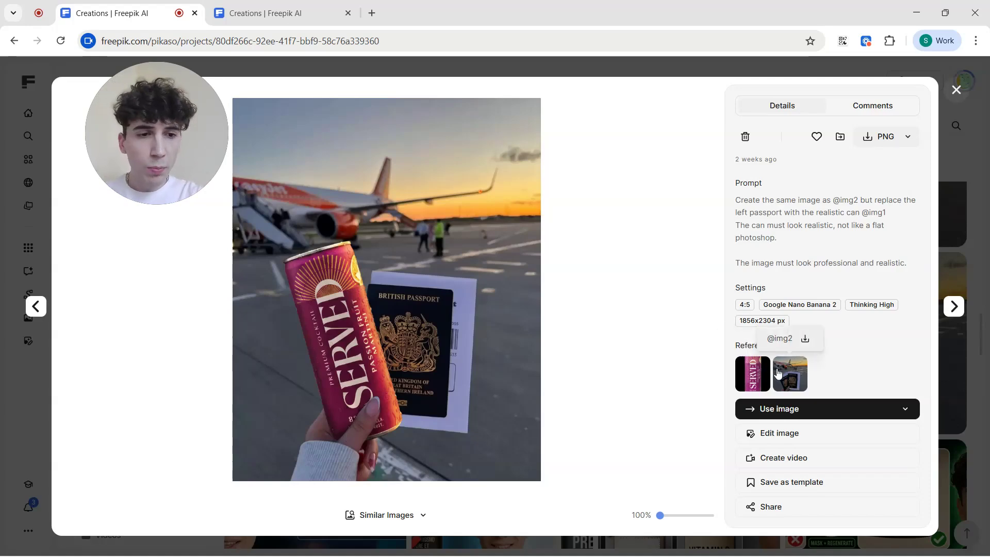
click(790, 372)
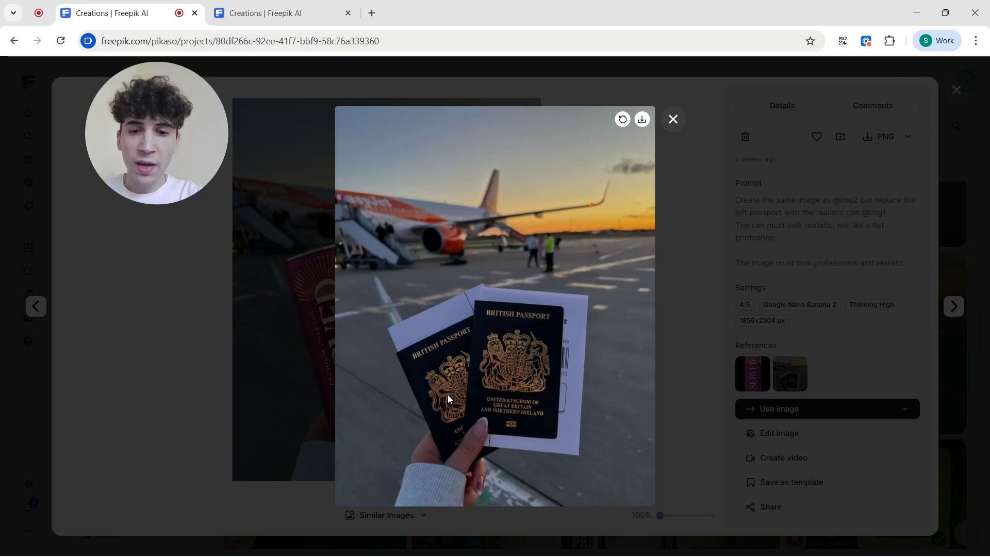
click(293, 352)
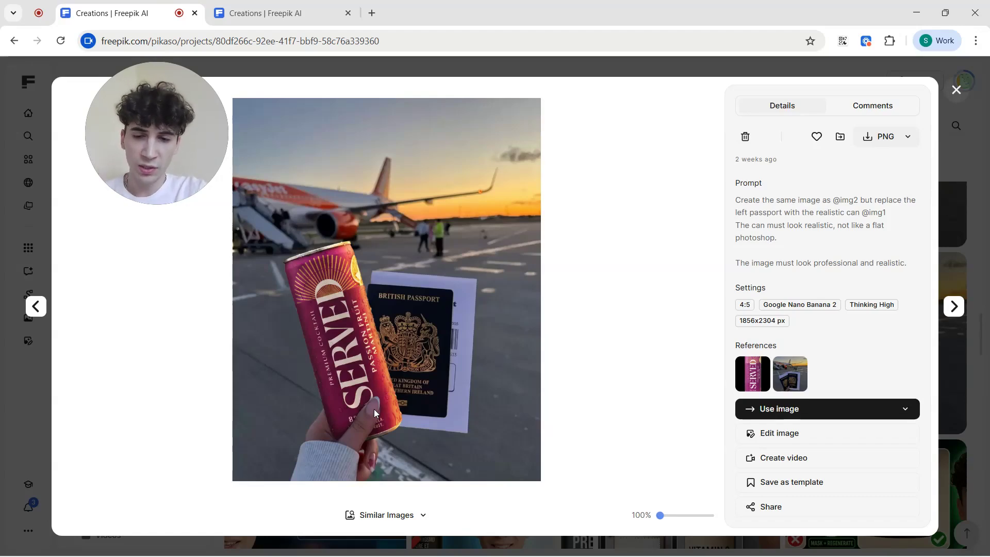
Step: Page forward through the following can-and-passport variations, examining the hand, can placement and prompt of each
key(Right)
key(Right)
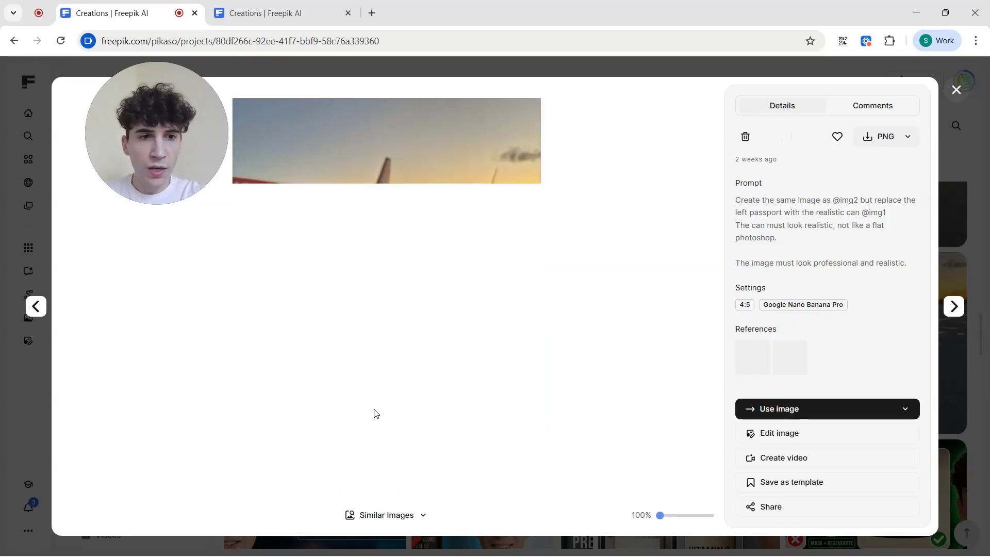
key(Right)
key(Right)
key(Right)
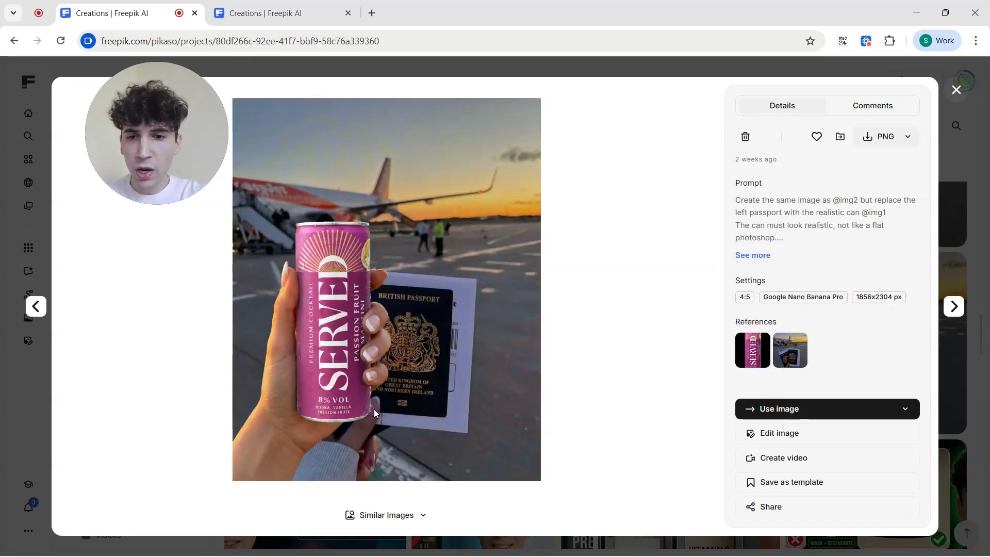
key(Right)
key(Right)
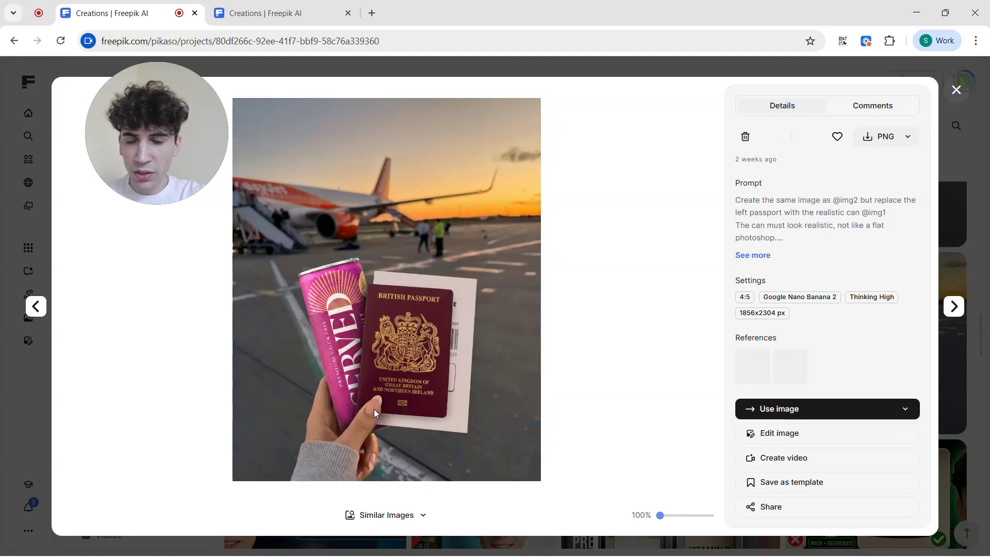
key(Right)
key(Right)
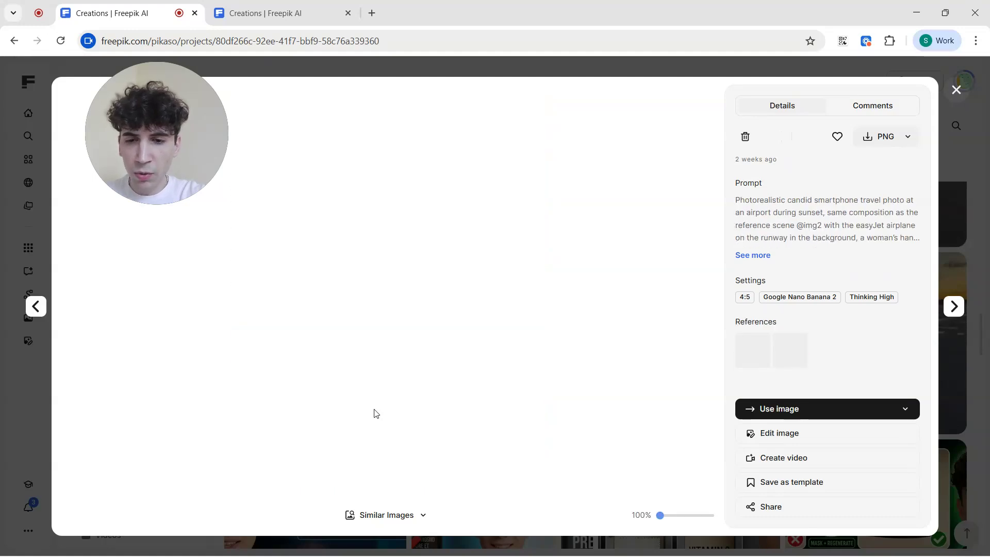
key(Right)
key(Right)
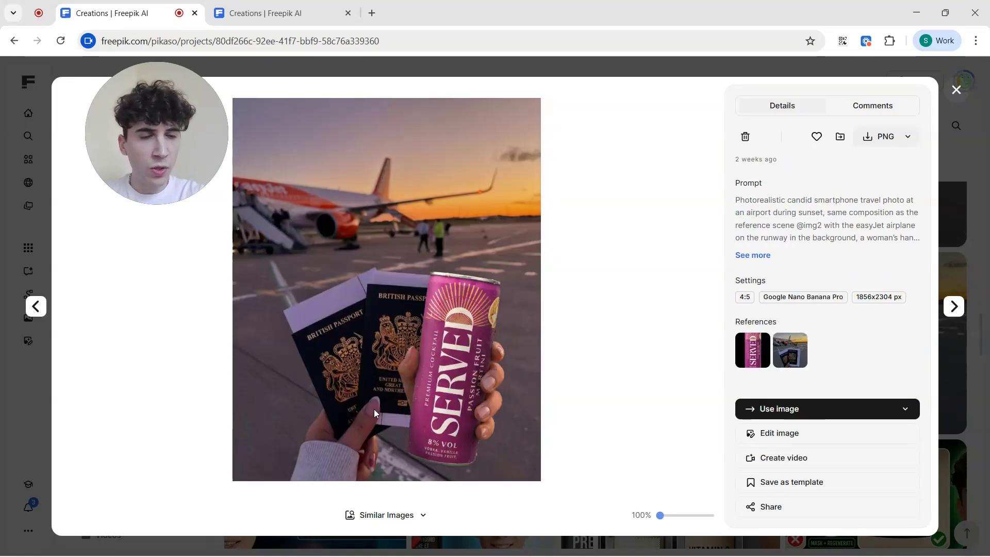
key(Right)
key(Right)
key(Right)
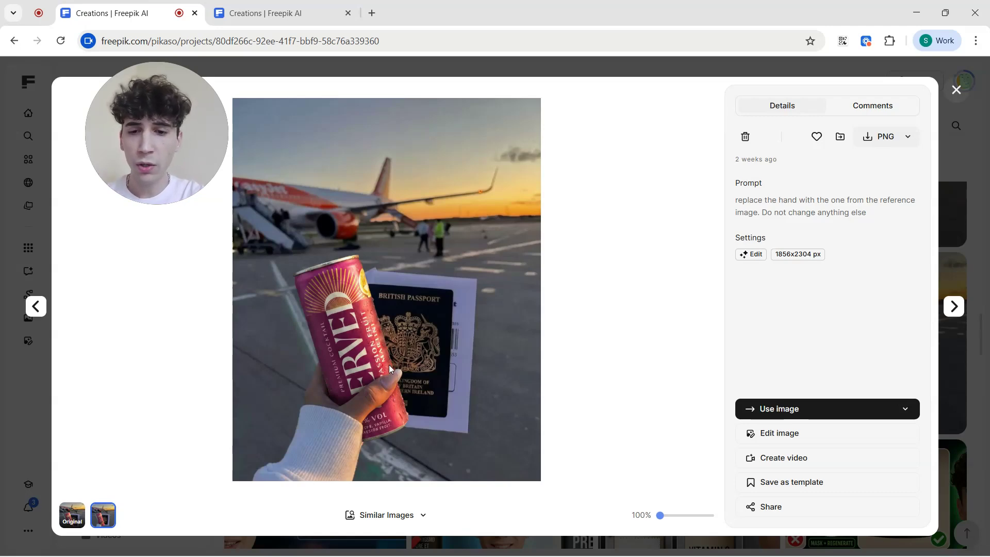
Step: Flip back and forth between the edit prompted to replace the hand and its neighbouring variations to compare the hands
key(Right)
key(Left)
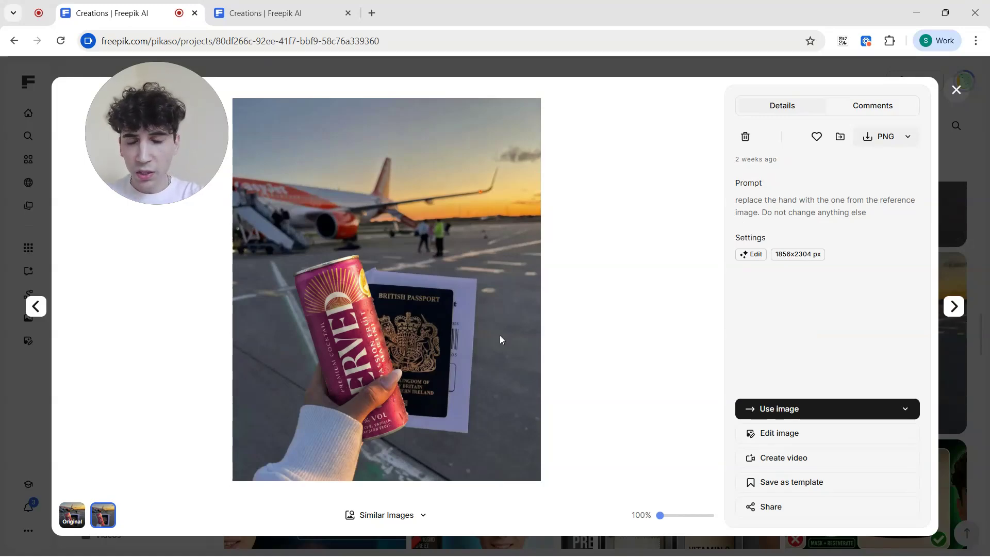
key(Right)
key(Left)
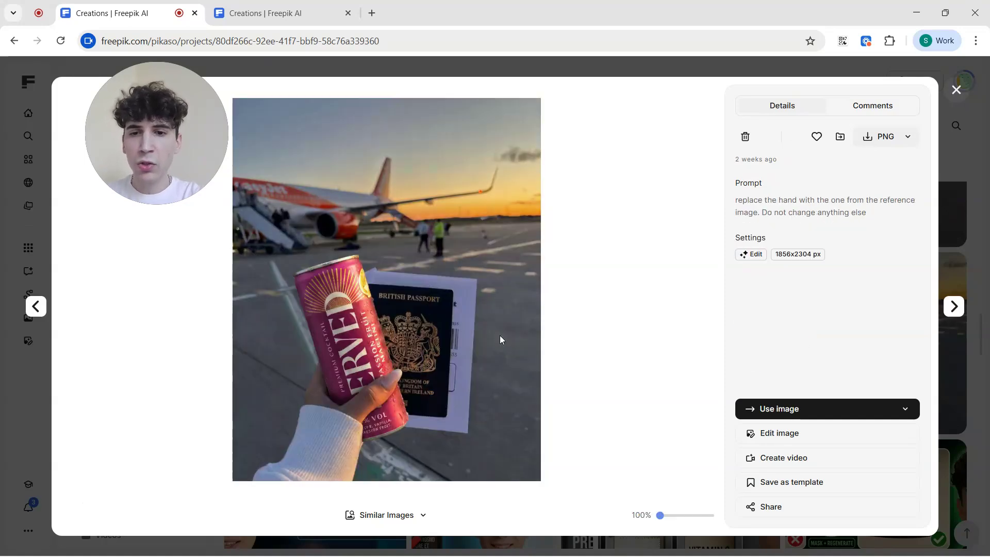
key(Right)
key(Left)
key(Right)
key(Left)
key(Right)
key(Left)
key(Right)
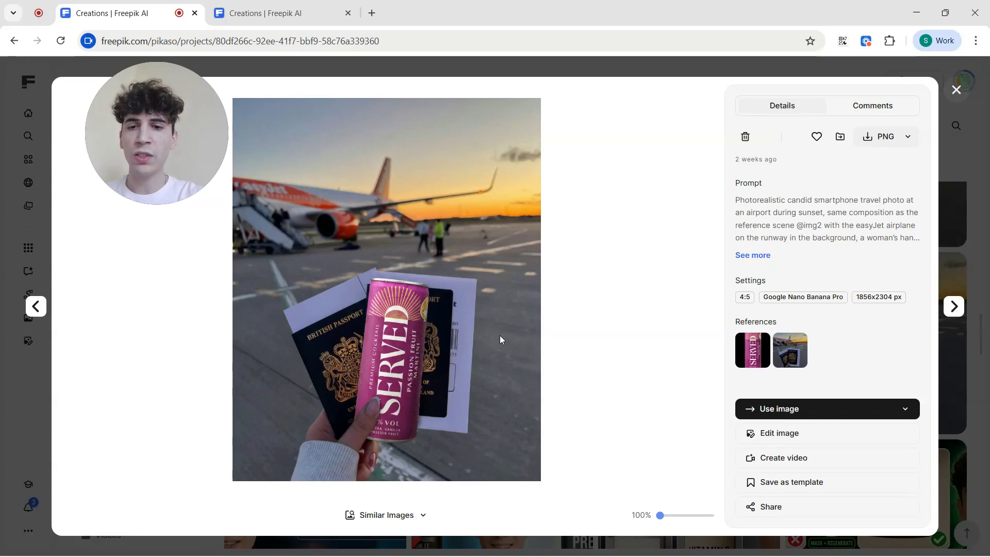
key(Left)
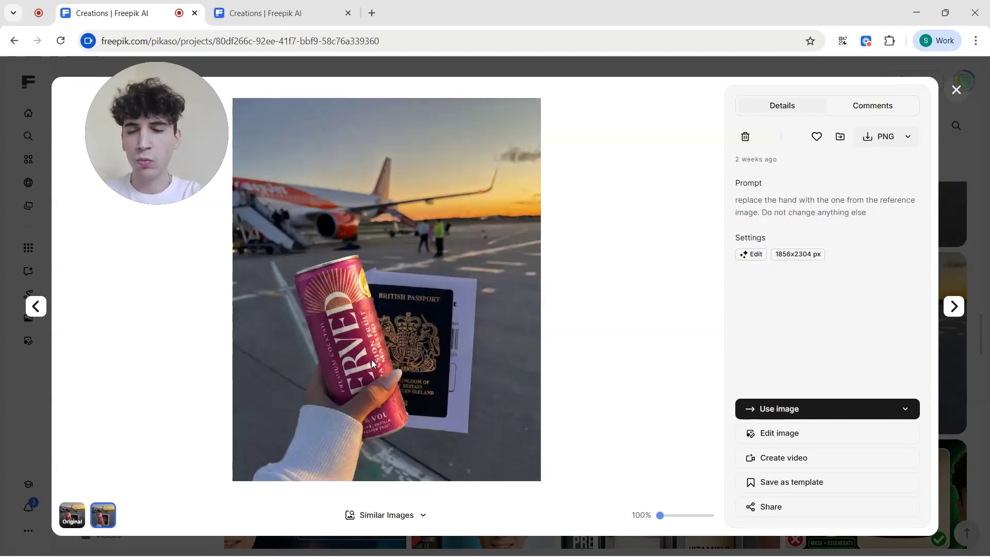
key(Right)
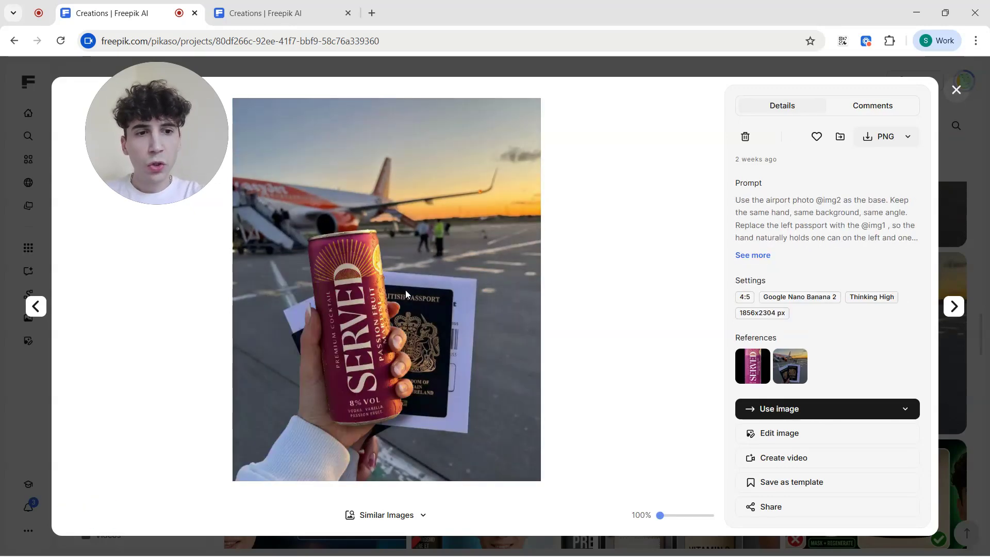
Step: Page forward to the Flux.2 Pro variations holding the can beside the passport, and expand the full prompt of the second one
key(Right)
key(Right)
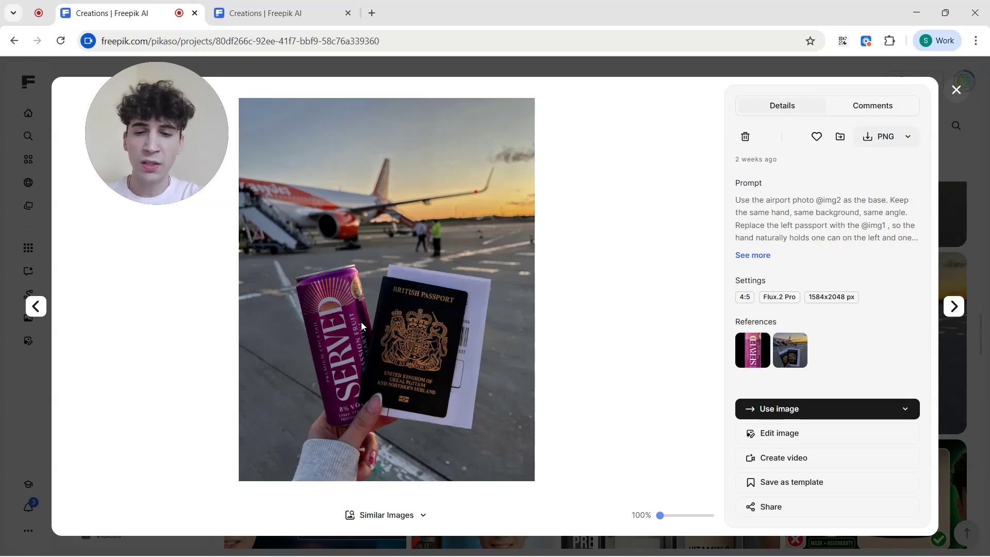
key(Right)
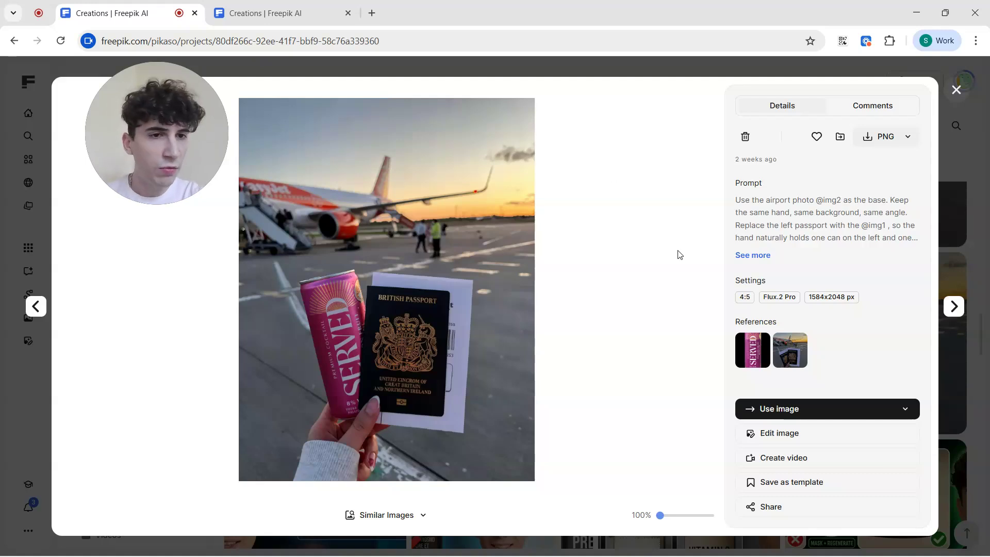
click(753, 255)
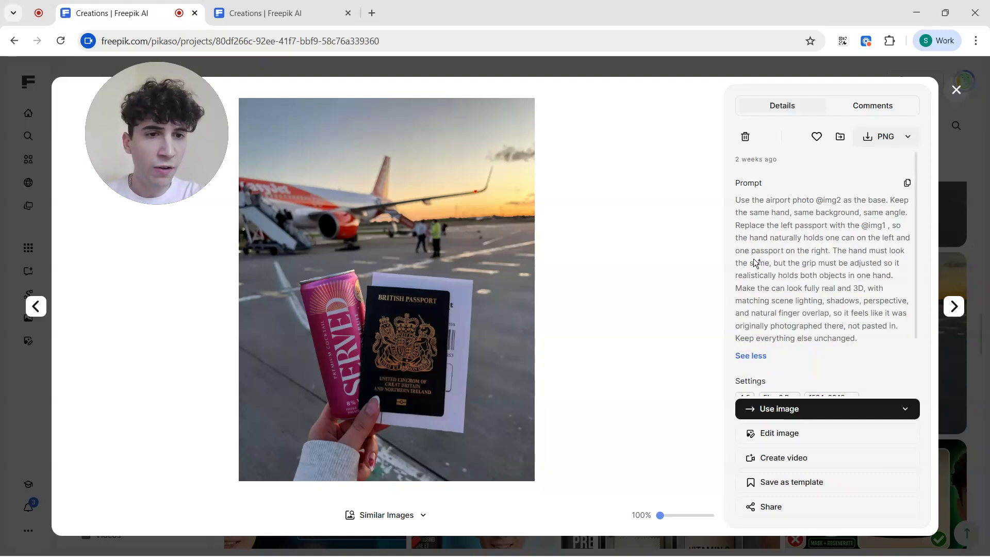
Step: Page through the following variations up to the can covering both passports, and return to the one before it
key(Right)
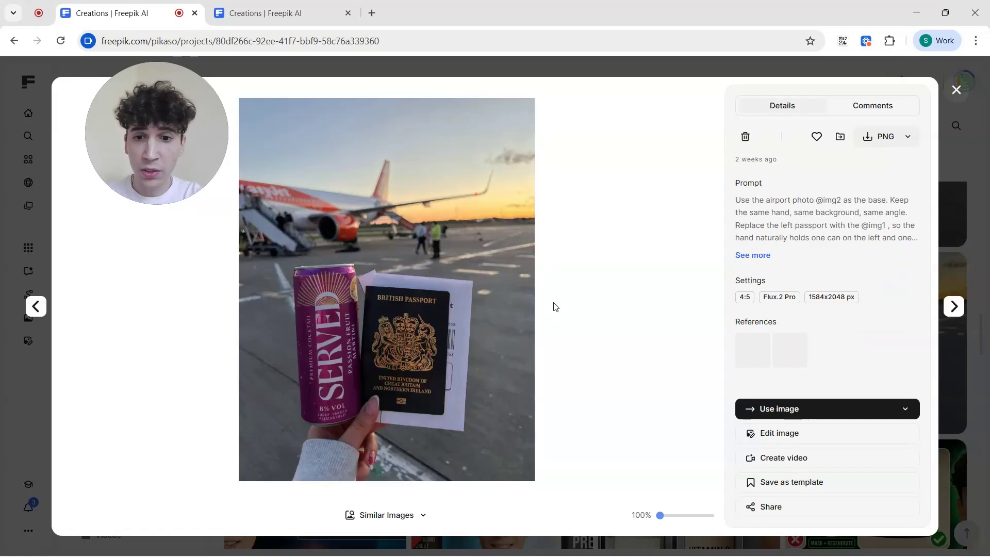
key(Right)
key(Right)
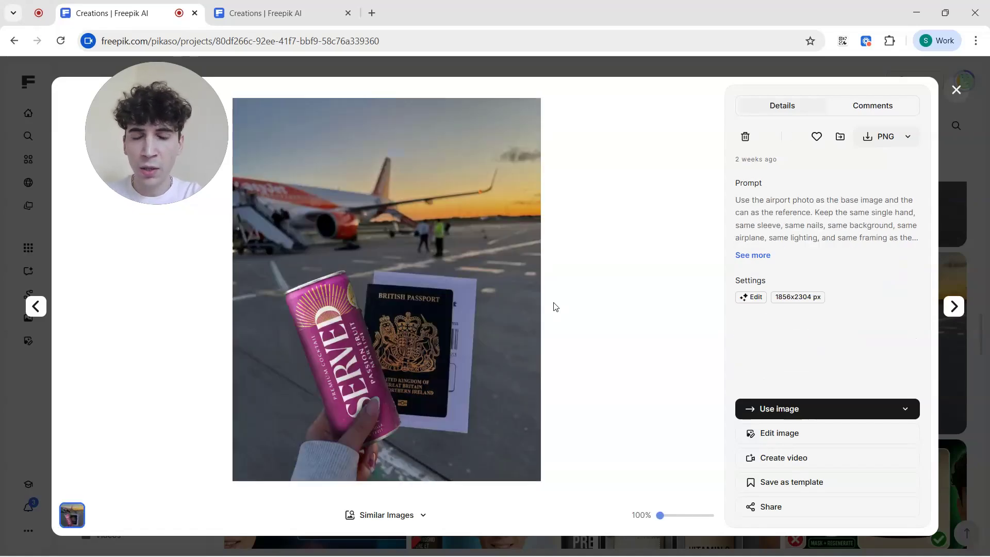
key(Right)
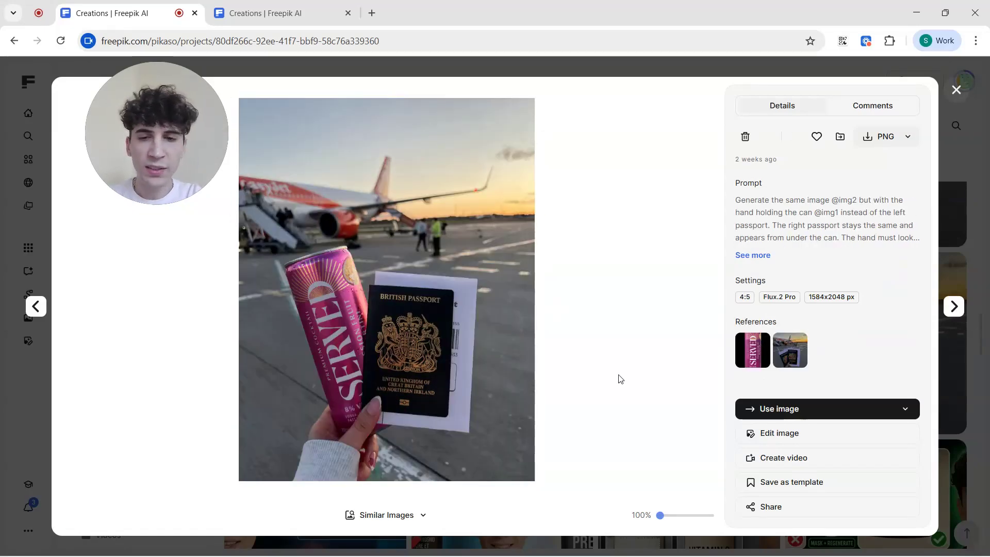
key(Right)
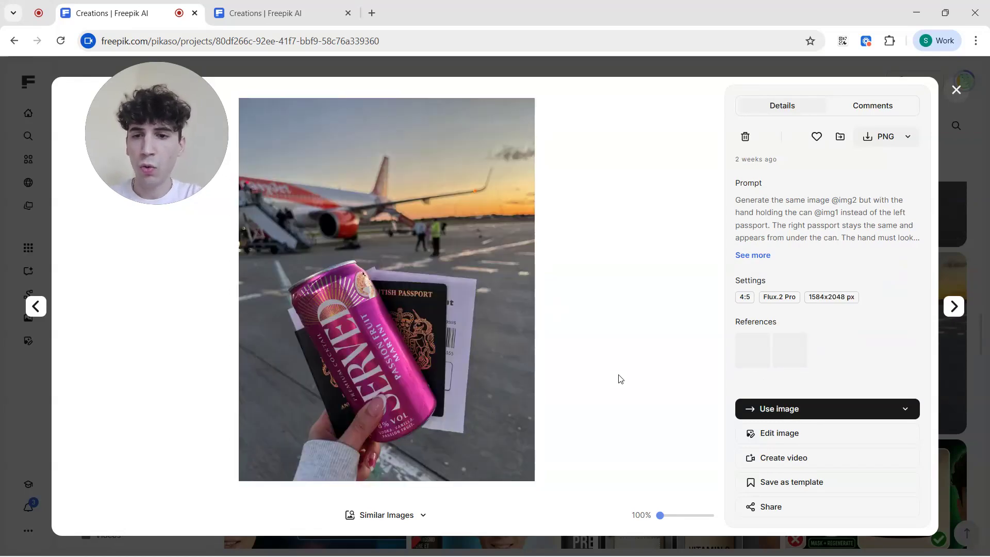
key(Left)
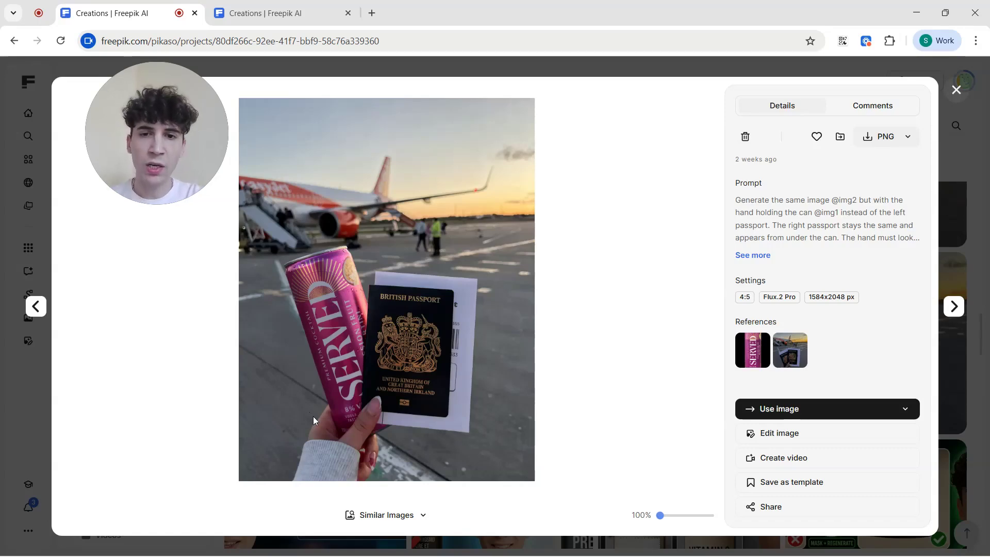
Step: Compare the Google Nano Banana Pro image and its full prompt in the other project with the Flux.2 Pro variation
click(290, 1)
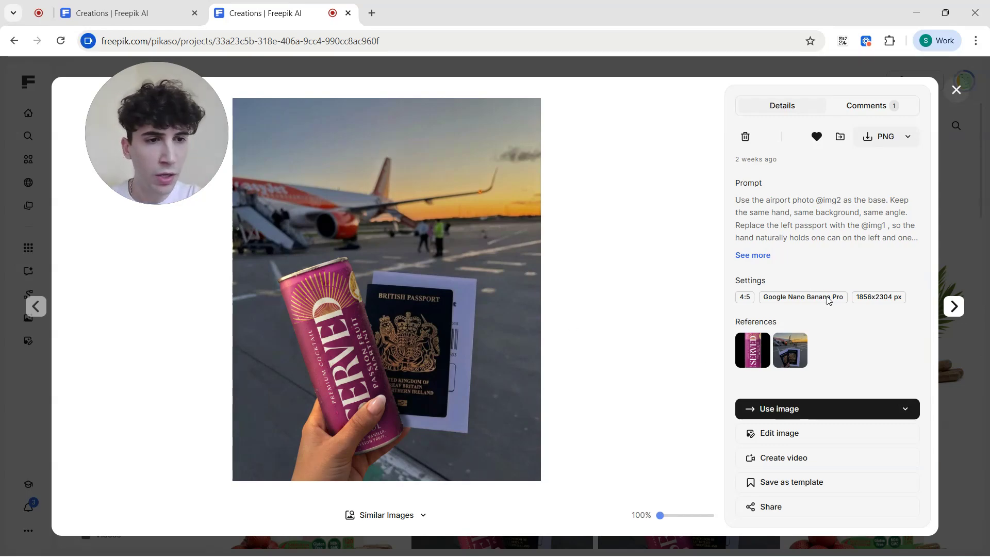
click(753, 255)
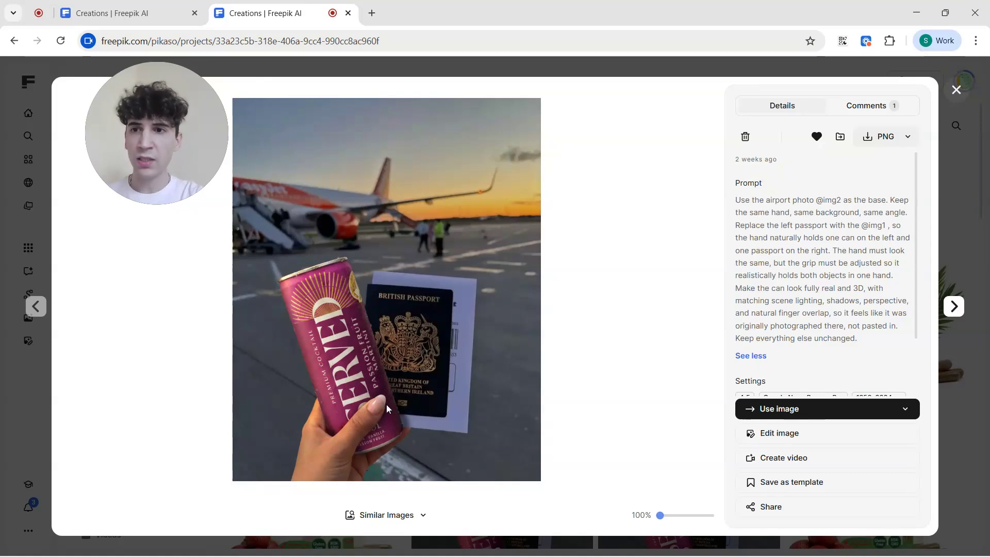
click(165, 6)
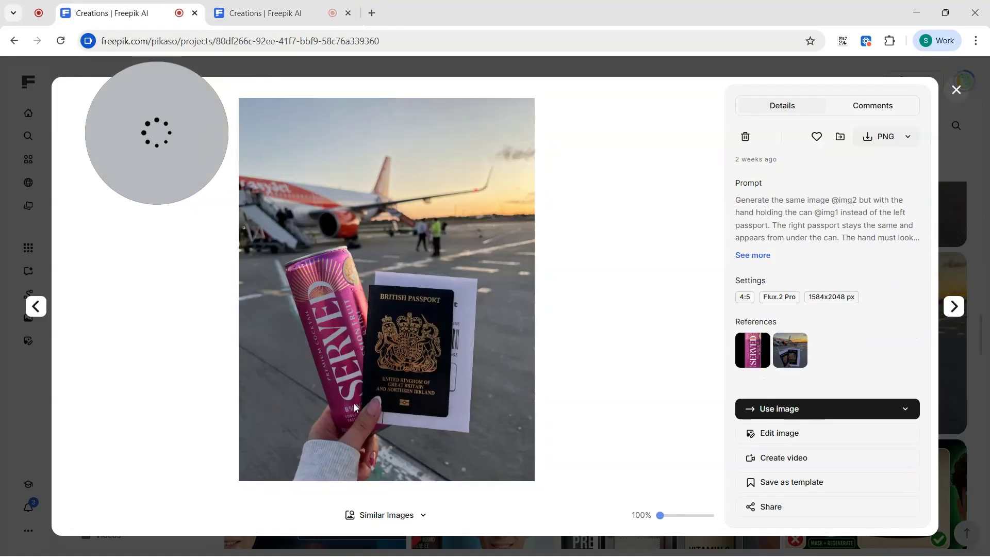
key(ctrl+Tab)
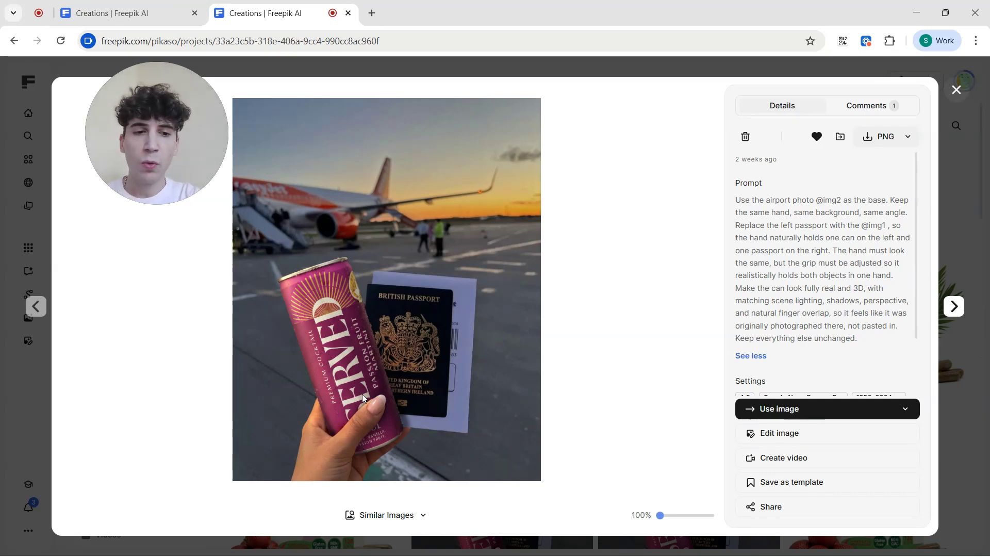
Step: View the two-passport reference photo of the Nano Banana Pro image and compare its hand and sleeve with the result
scroll(835, 263, down, 2)
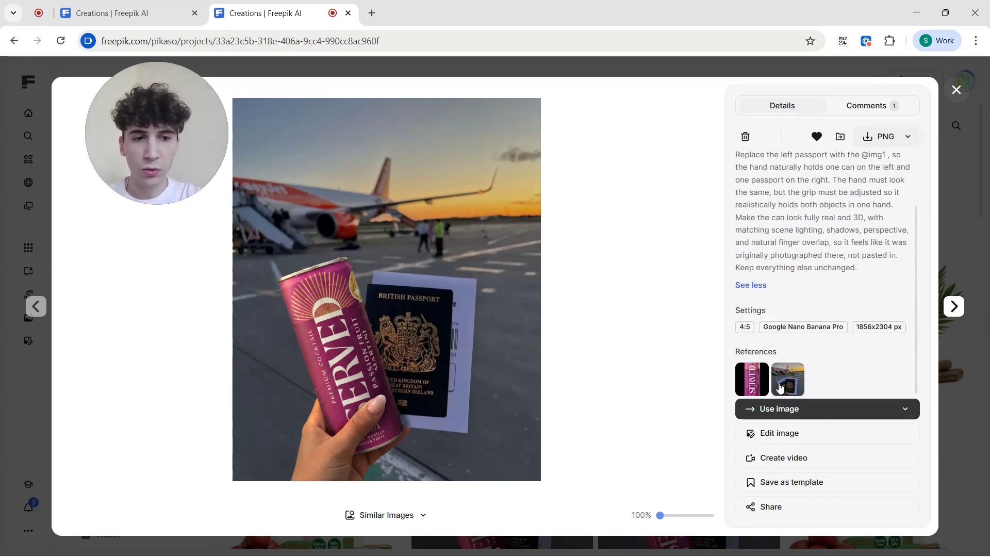
mouse_move(781, 387)
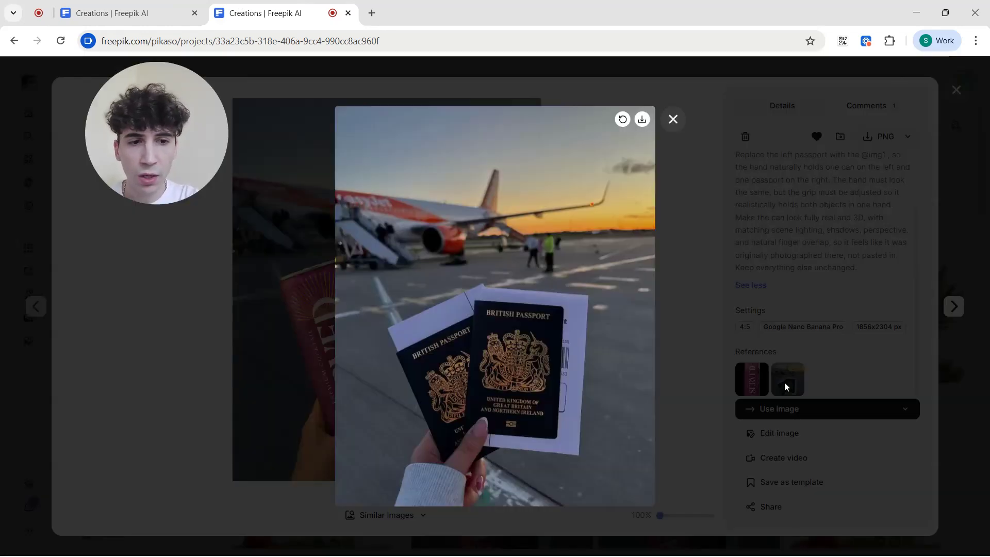
click(785, 385)
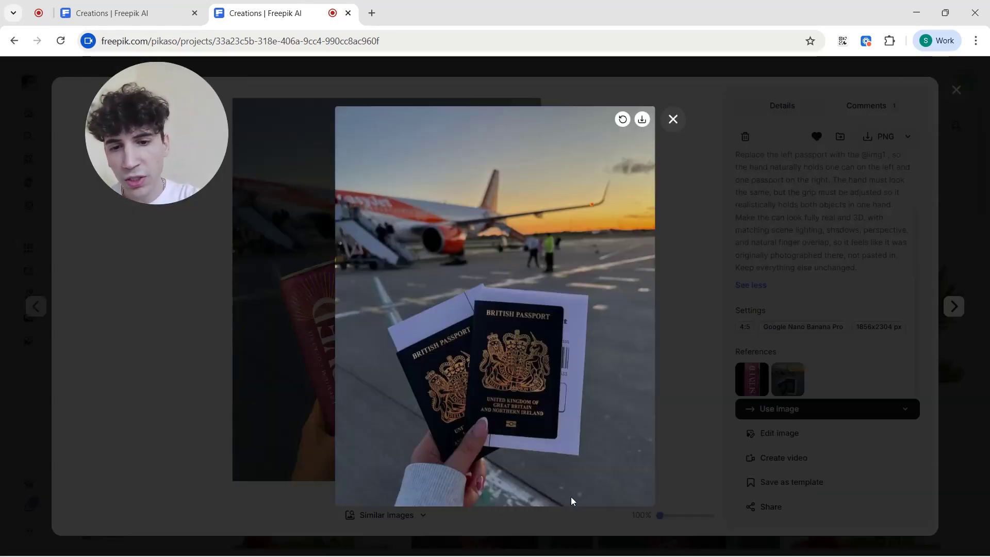
click(262, 400)
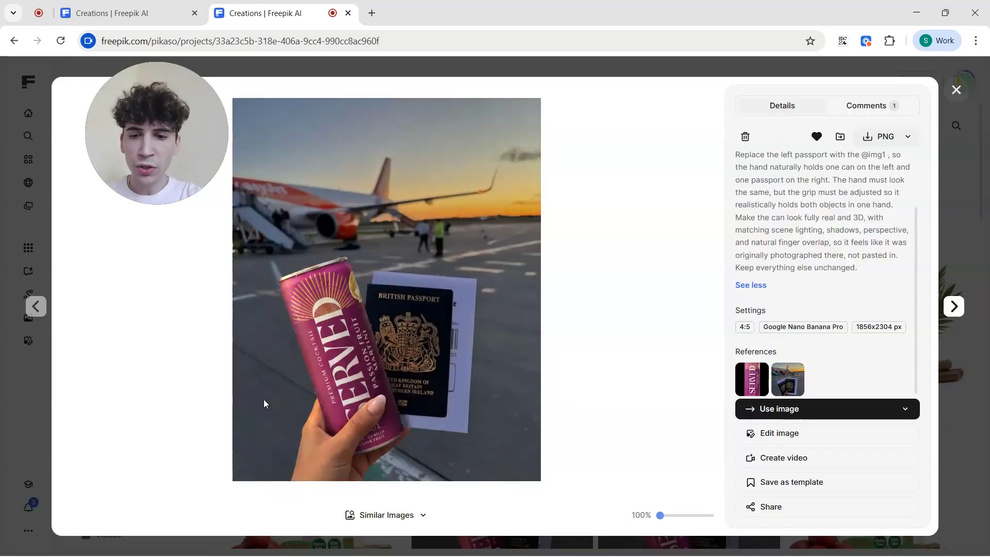
click(794, 379)
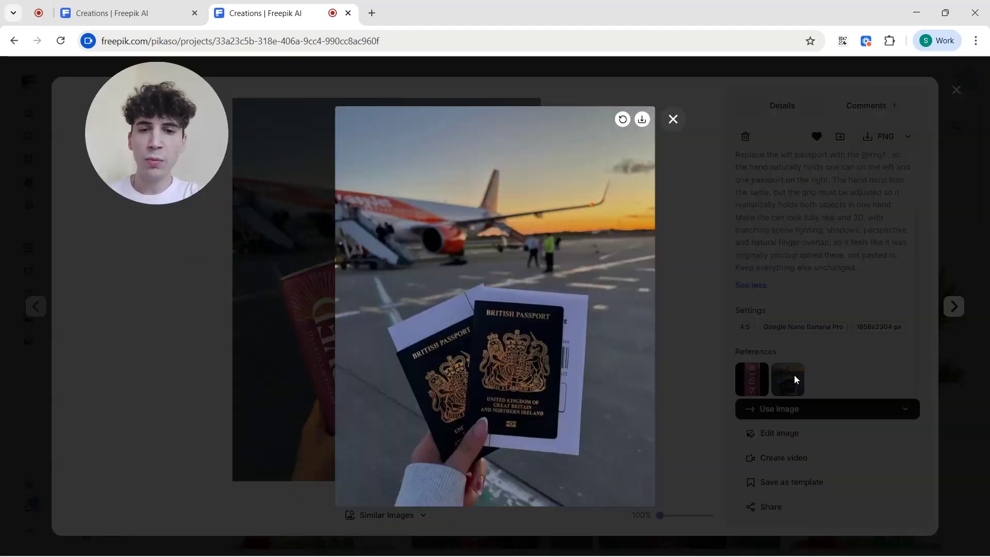
click(264, 348)
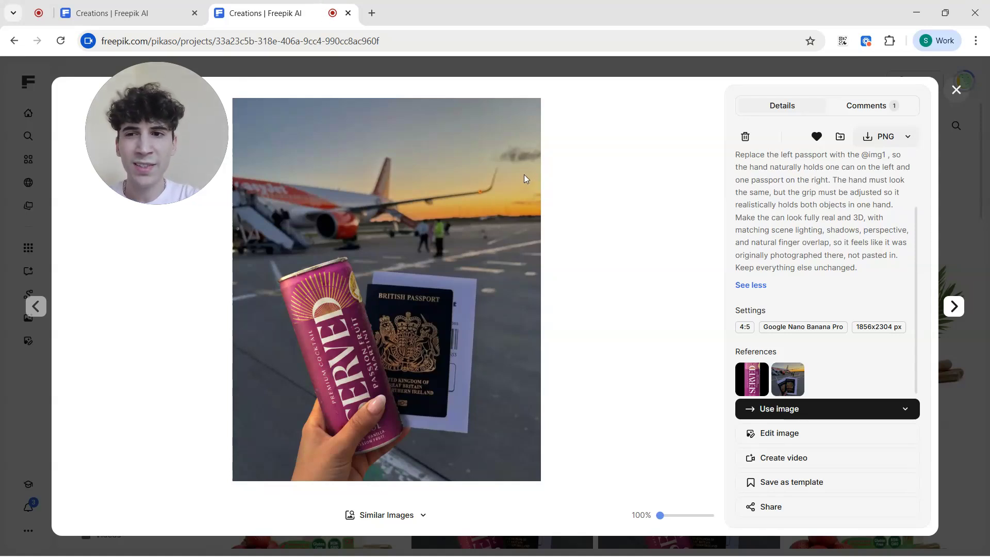
Step: Examine the sleeveless Flux.2 Pro variations made with three references, view their third reference, and compare them with the Nano Banana Pro image
click(144, 8)
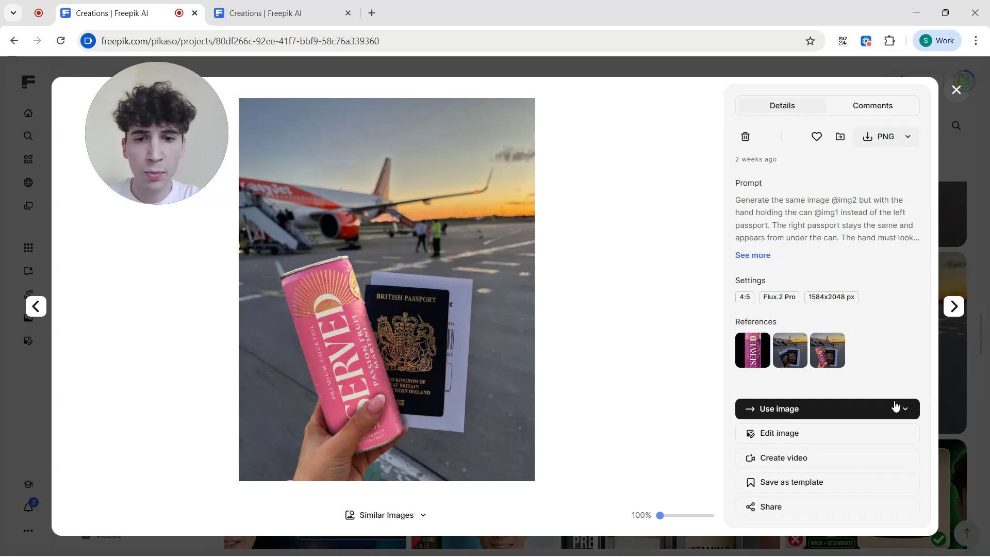
click(831, 353)
click(219, 337)
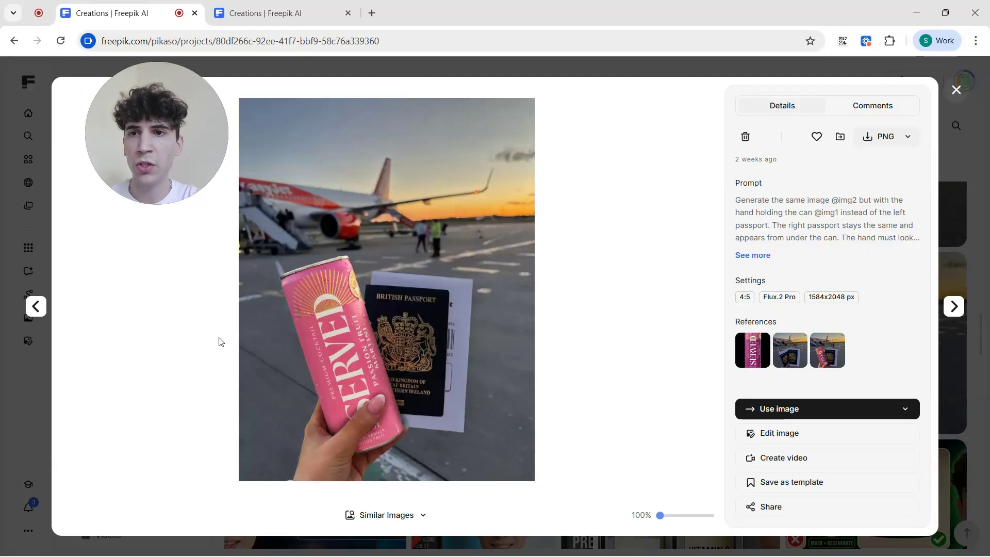
click(265, 13)
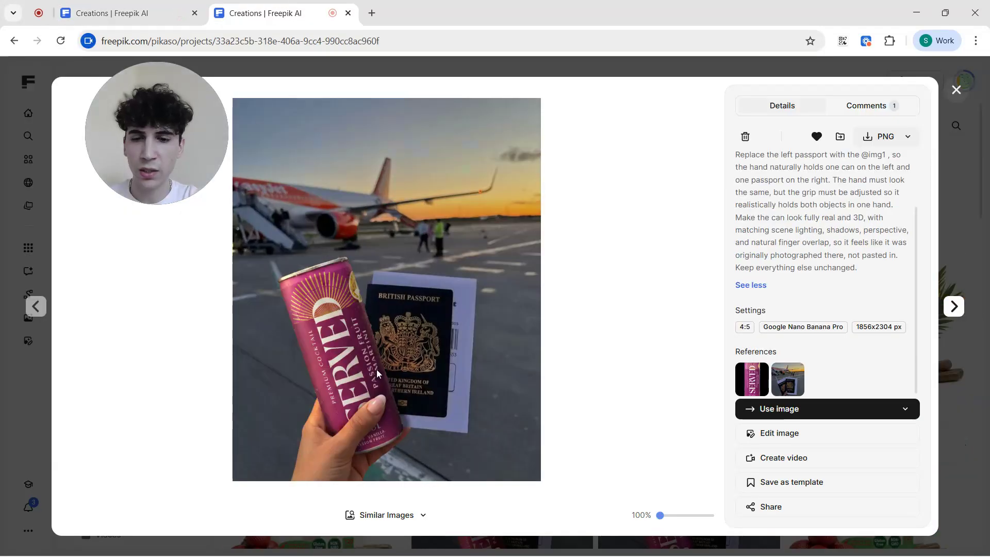
click(160, 5)
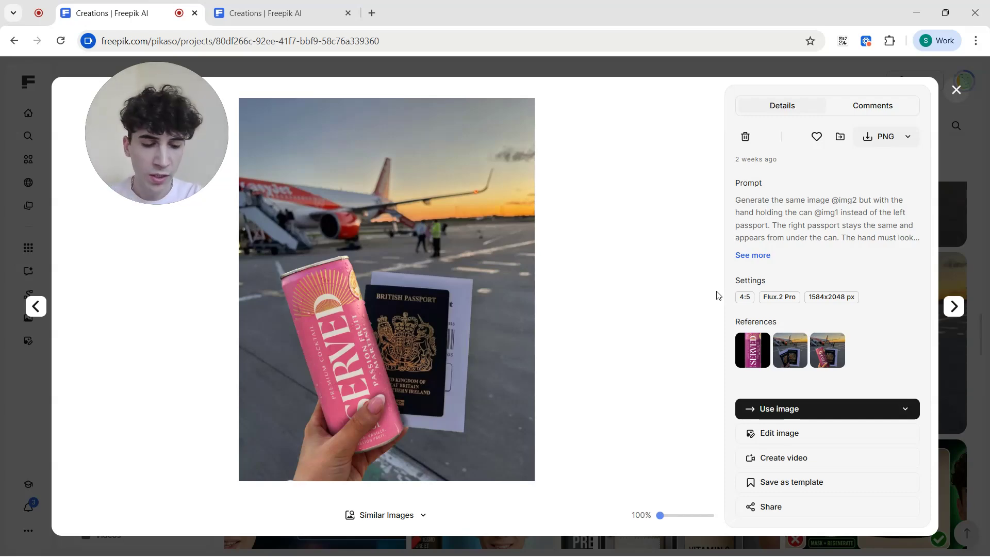
key(Left)
key(Left)
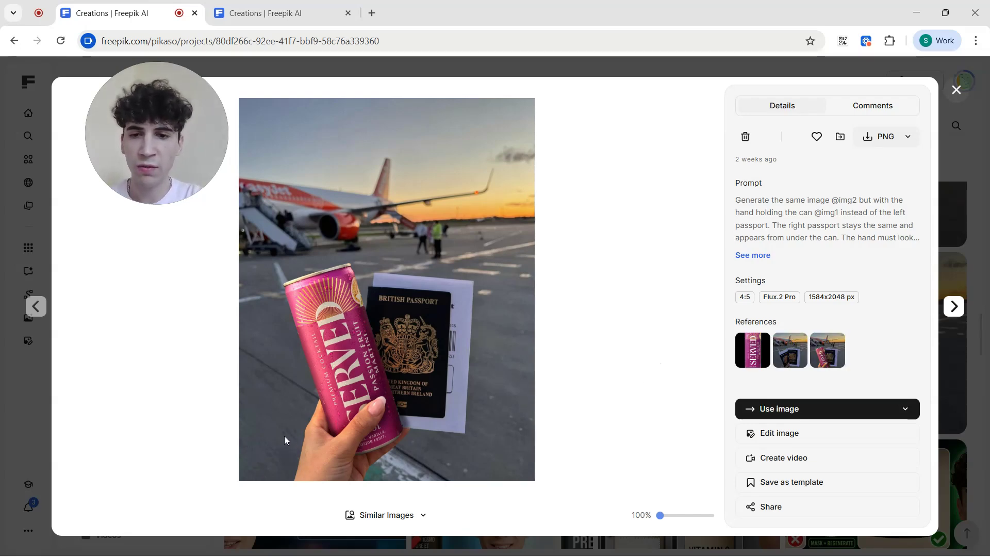
Step: Open the favourited Flux.2 Pro variation with the grey sleeve in the Tests/Small Projects folder
click(257, 13)
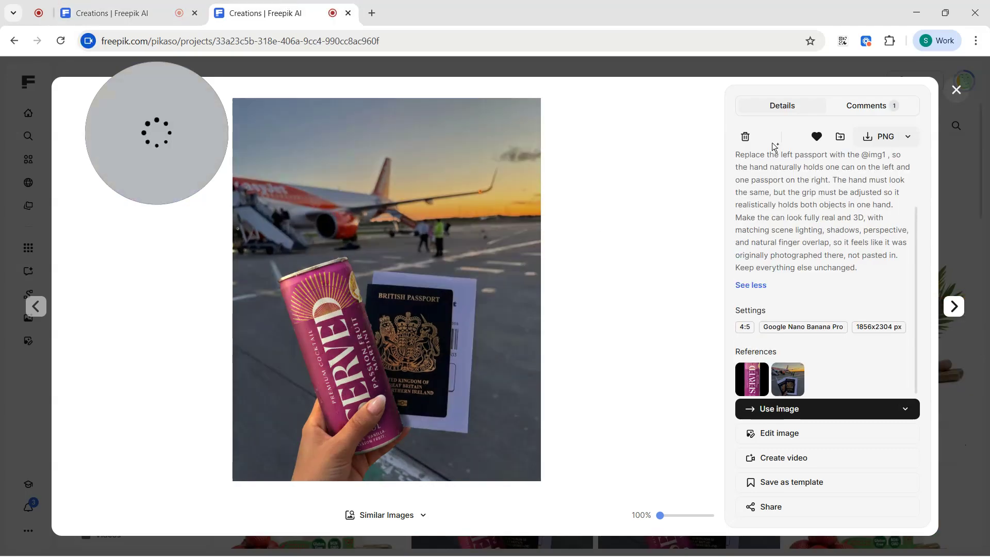
click(955, 182)
scroll(517, 390, down, 2)
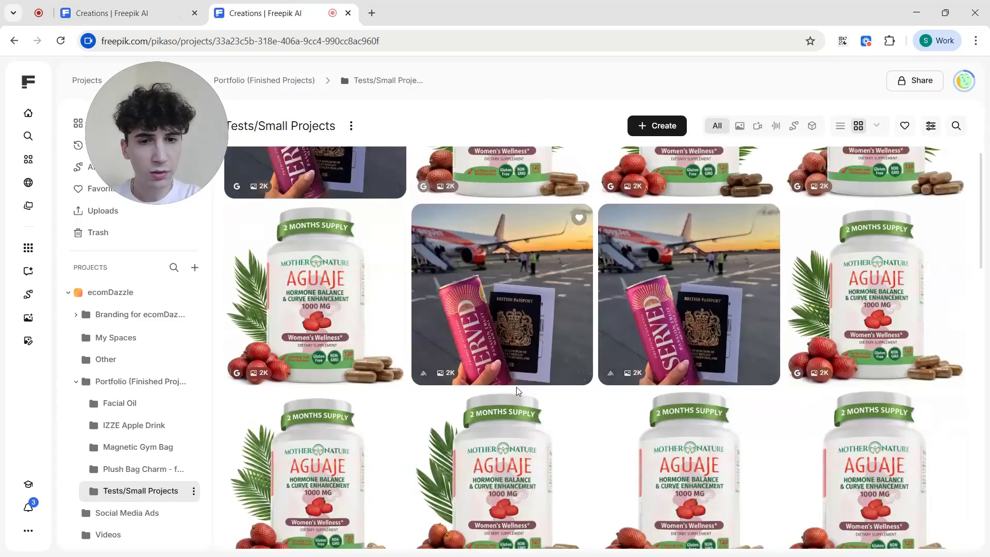
click(536, 276)
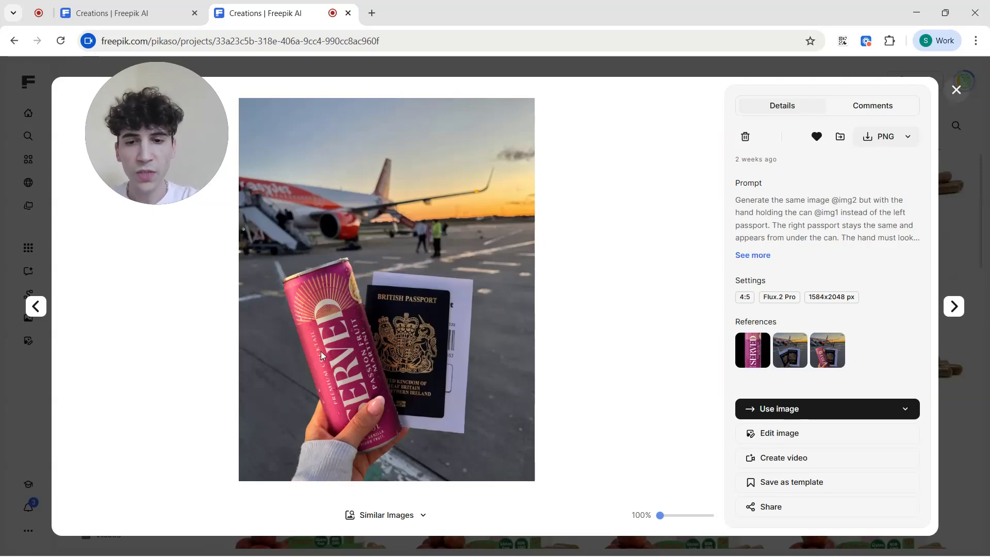
click(753, 255)
scroll(754, 255, down, 1)
scroll(753, 255, up, 1)
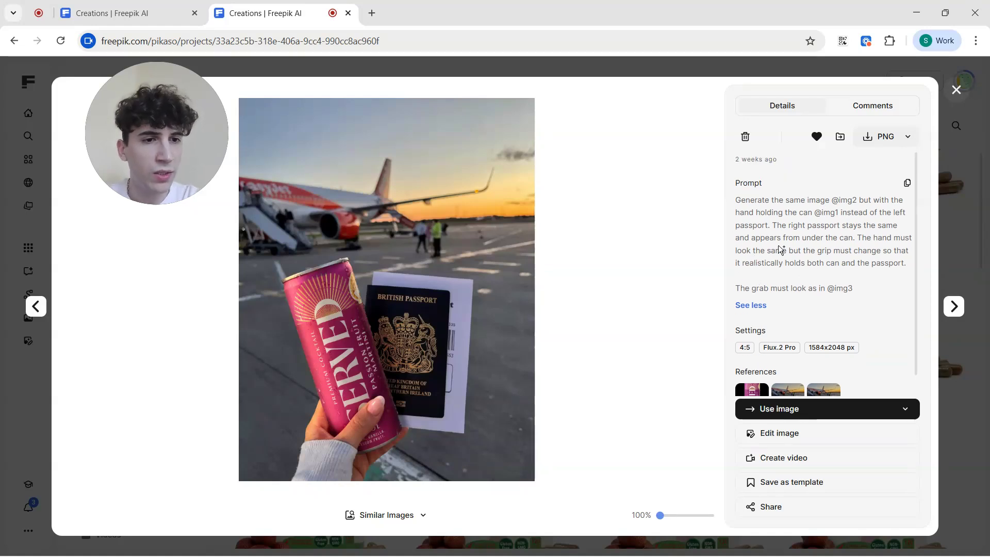
scroll(761, 278, down, 1)
scroll(761, 276, down, 1)
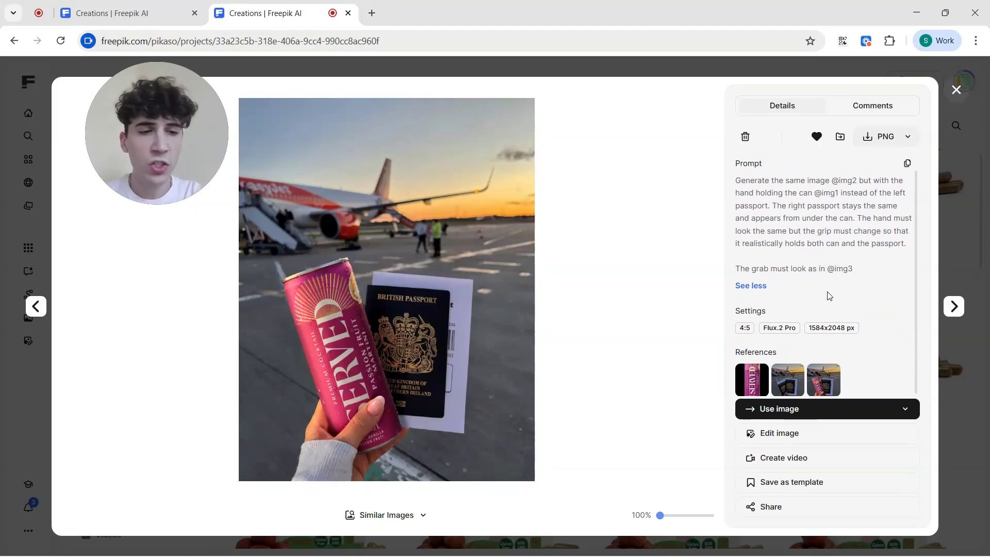
click(799, 384)
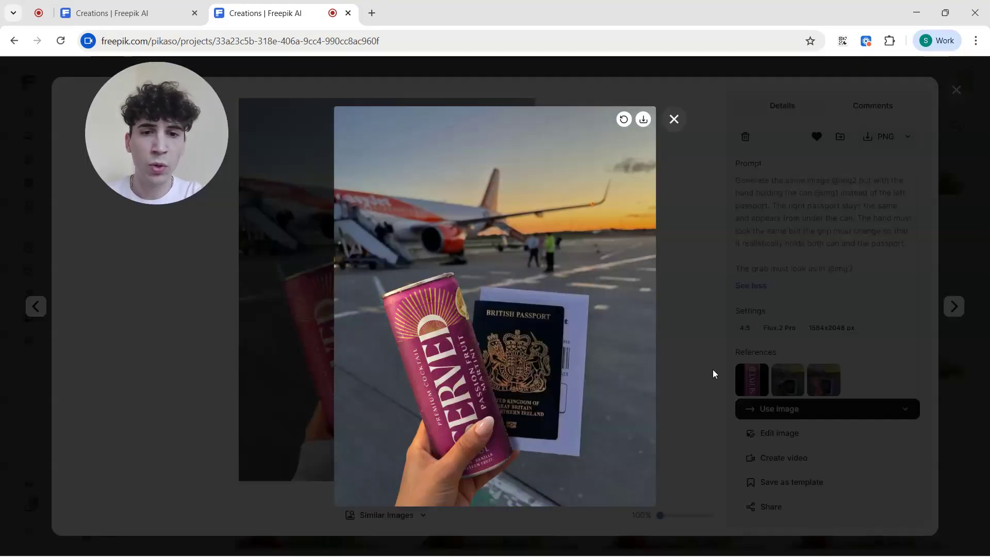
click(727, 288)
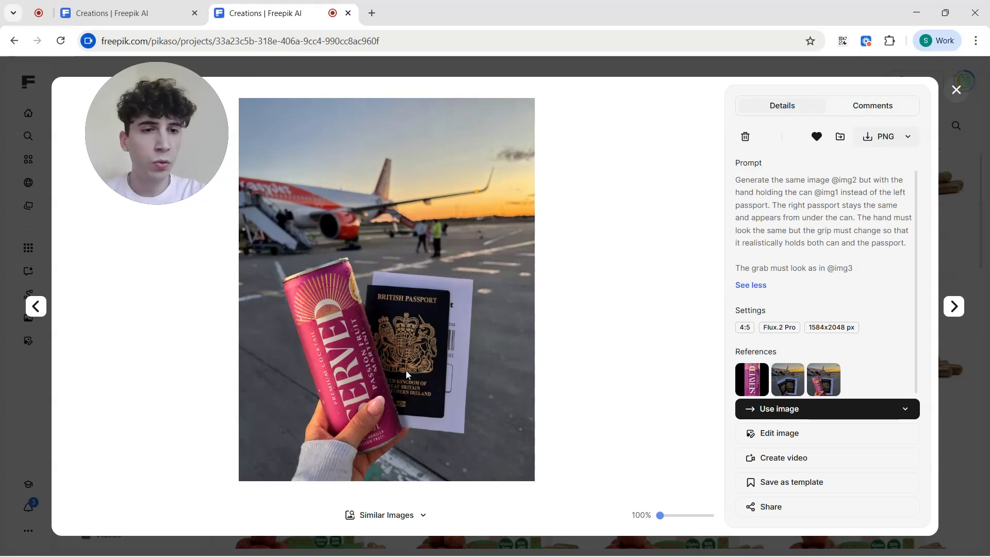
scroll(740, 253, up, 1)
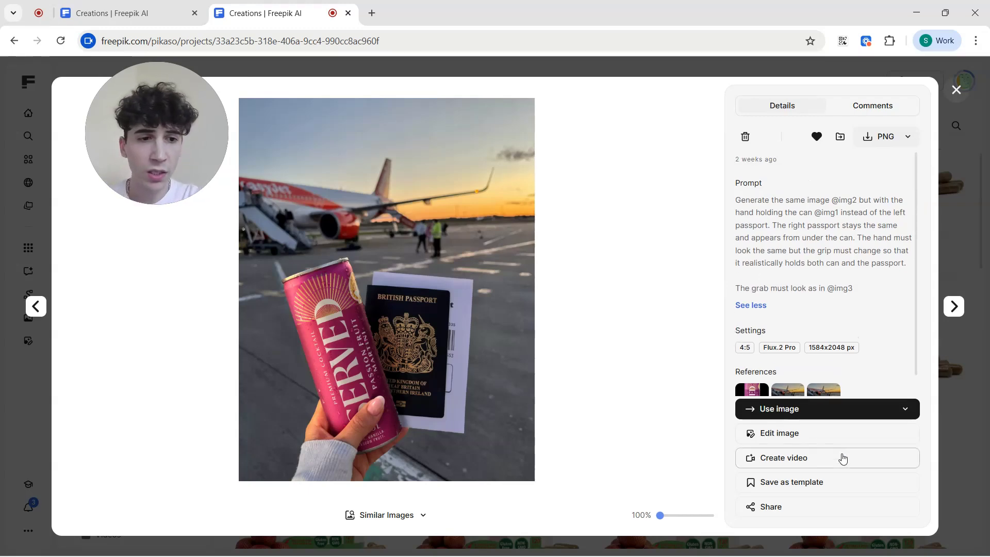
scroll(827, 283, down, 1)
click(781, 386)
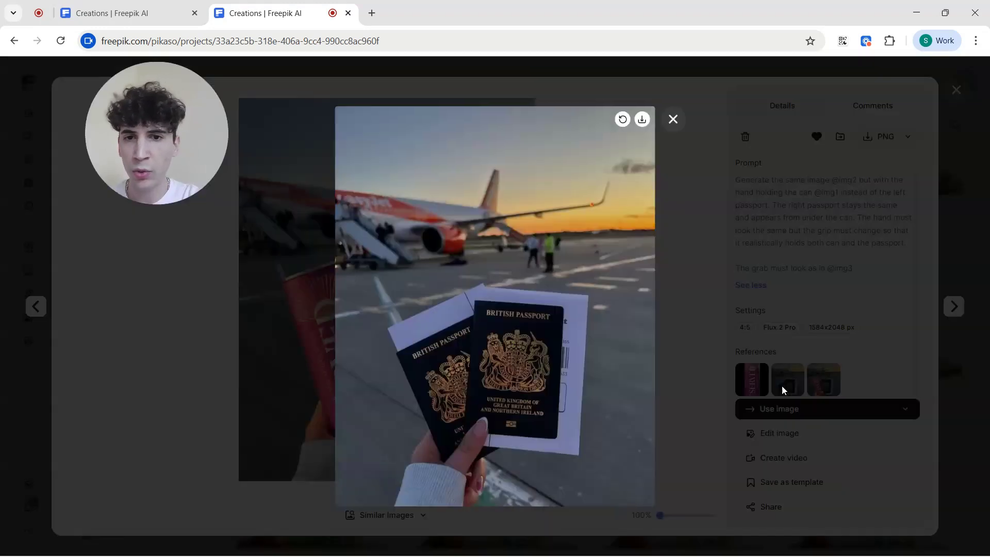
click(290, 370)
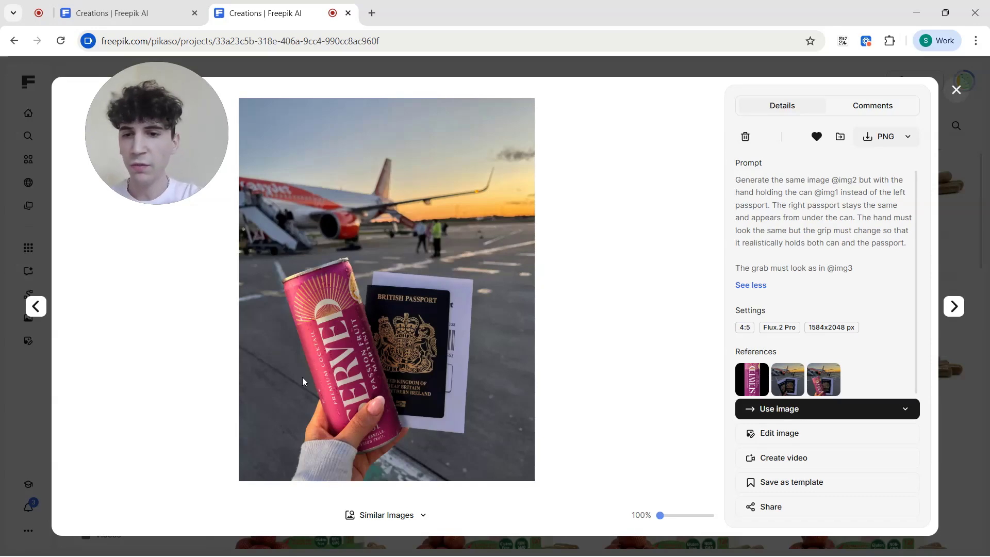
click(786, 379)
click(274, 345)
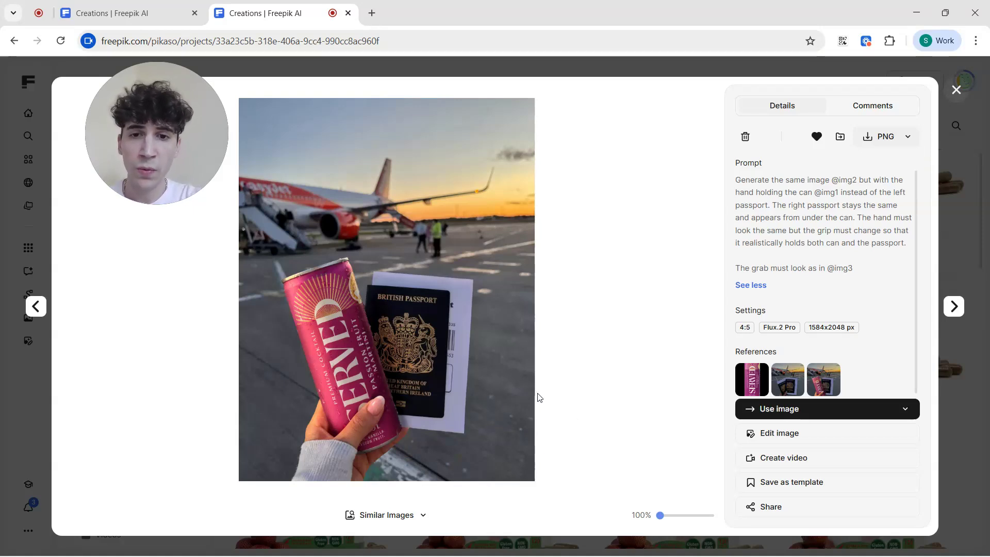
mouse_move(804, 384)
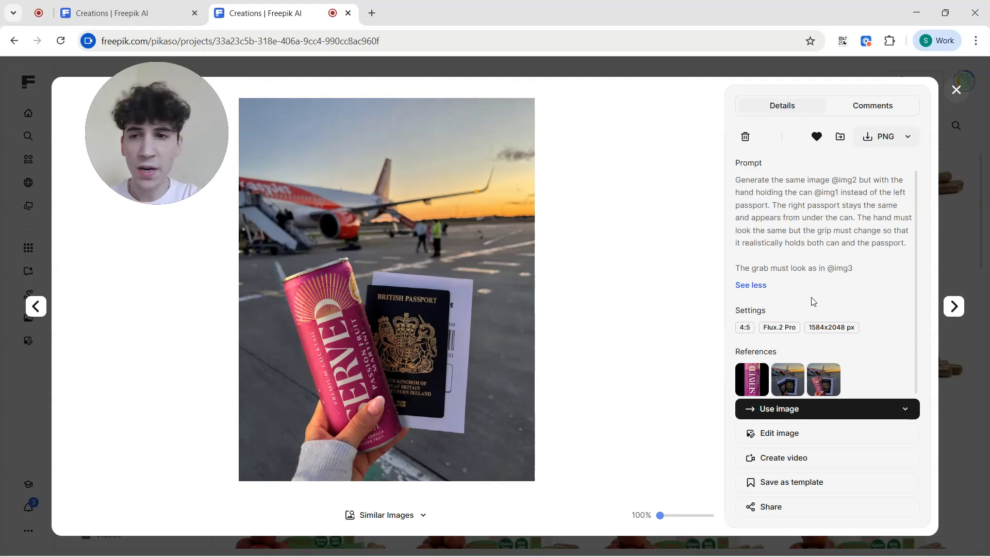